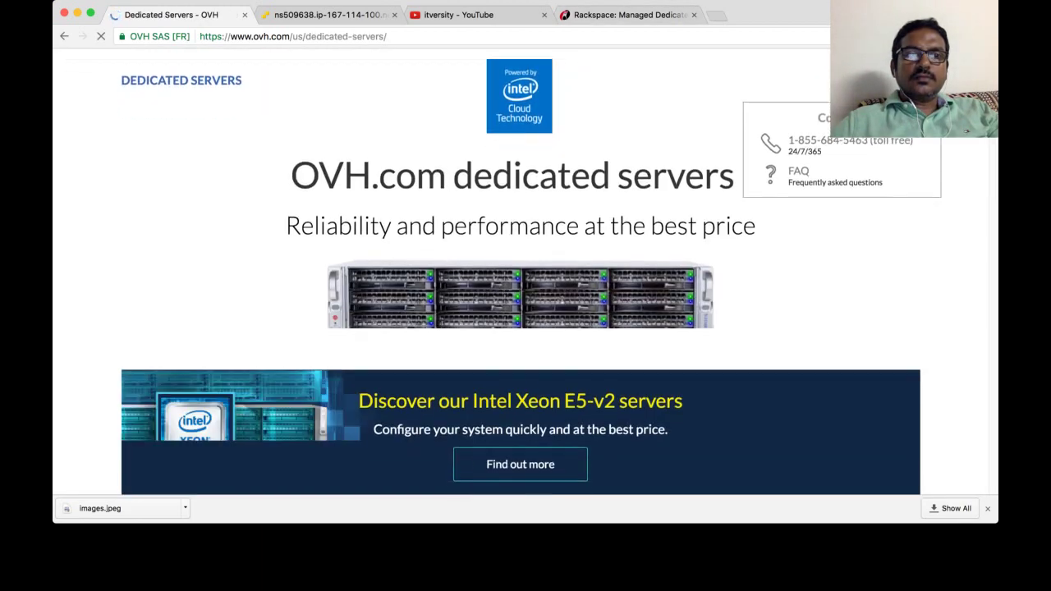
Filter the dedicated servers to a minimum CPU of 8c/16t and a minimum RAM of 64GB
scroll(525, 271, down, 5)
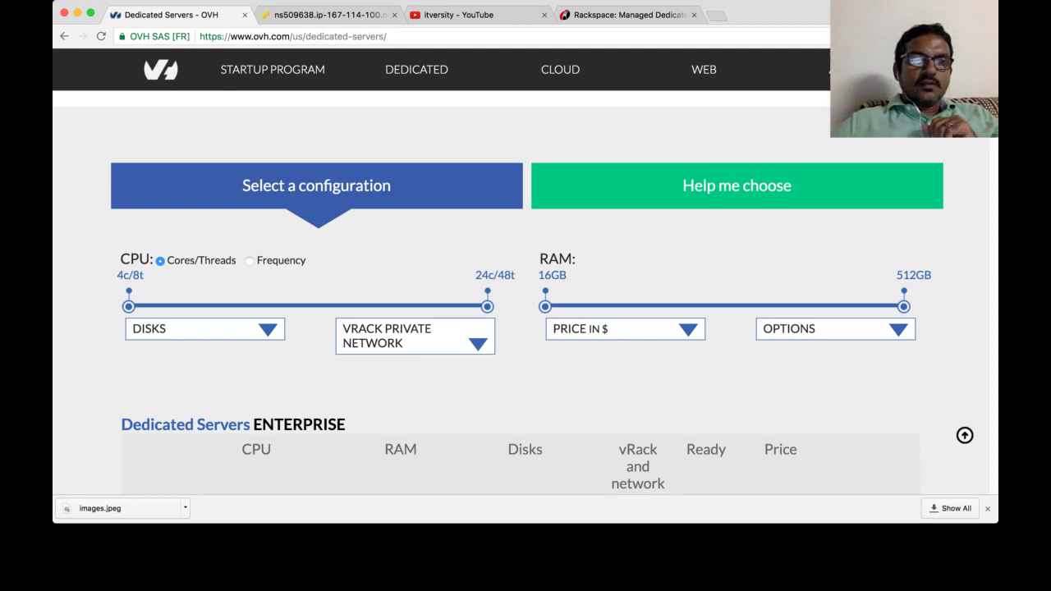
drag(128, 306, 200, 306)
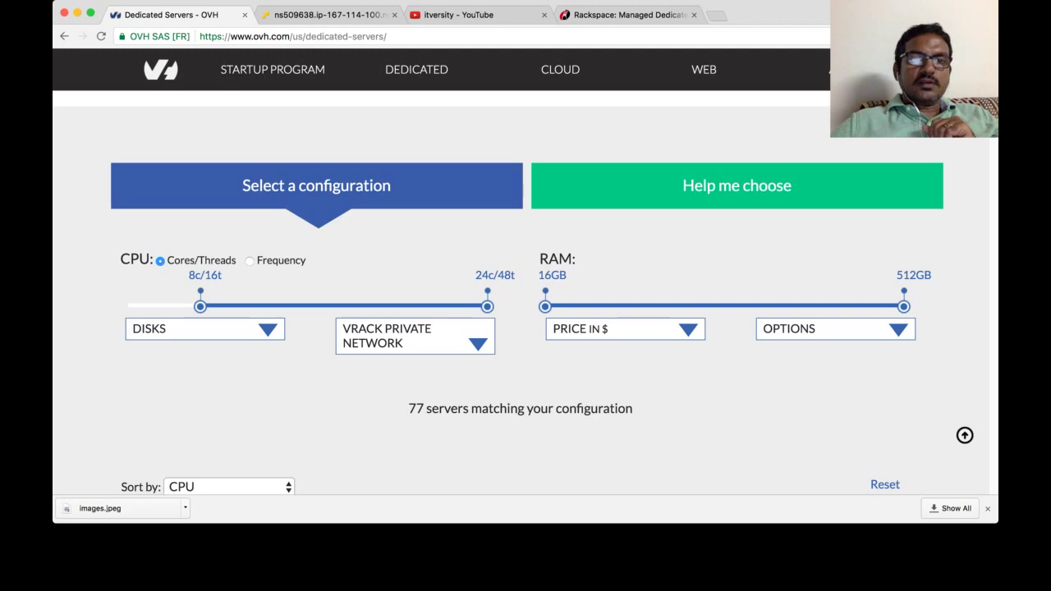
drag(545, 306, 688, 307)
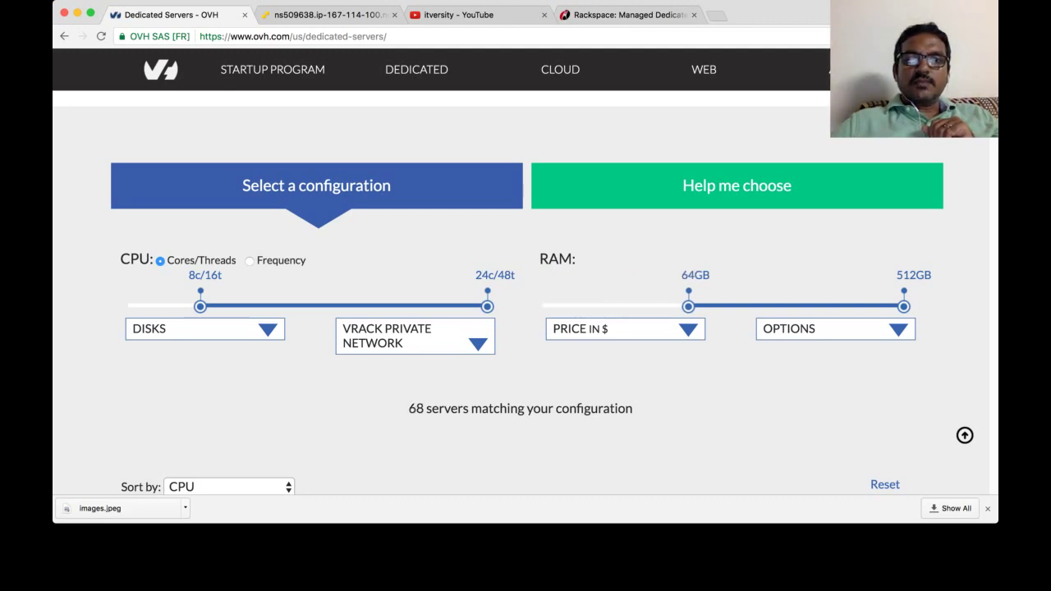
Browse the filtered server list, comparing the models' CPU, RAM, disks, delivery time and monthly price
scroll(526, 295, down, 5)
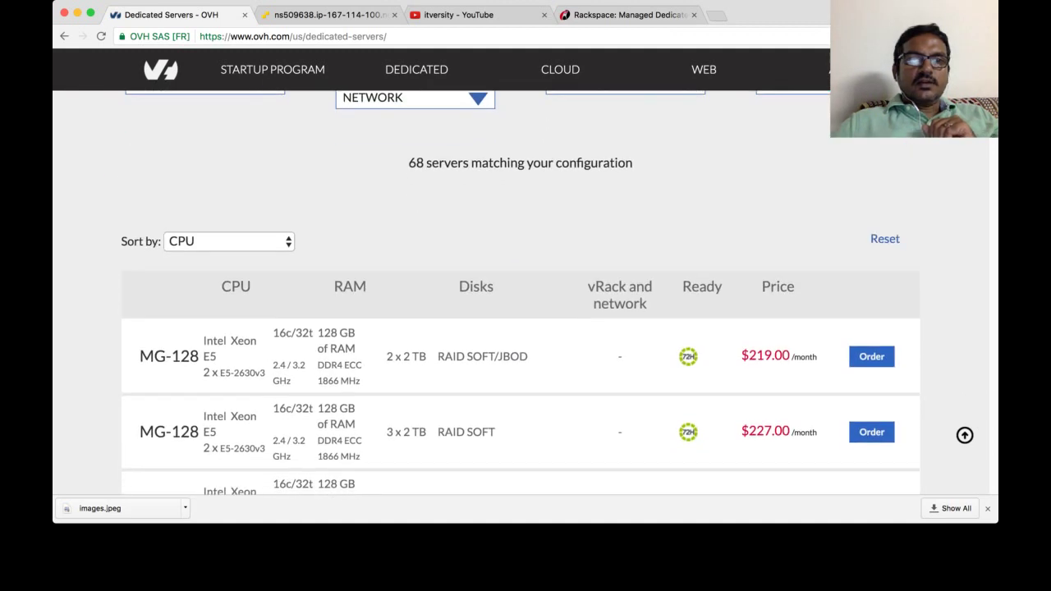
scroll(521, 329, down, 10)
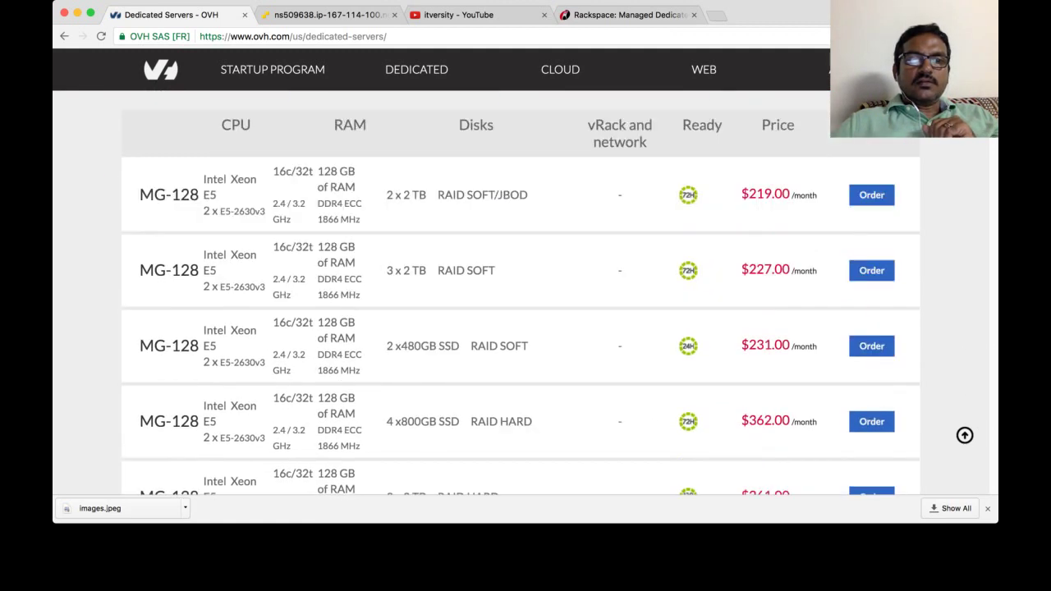
scroll(520, 291, down, 15)
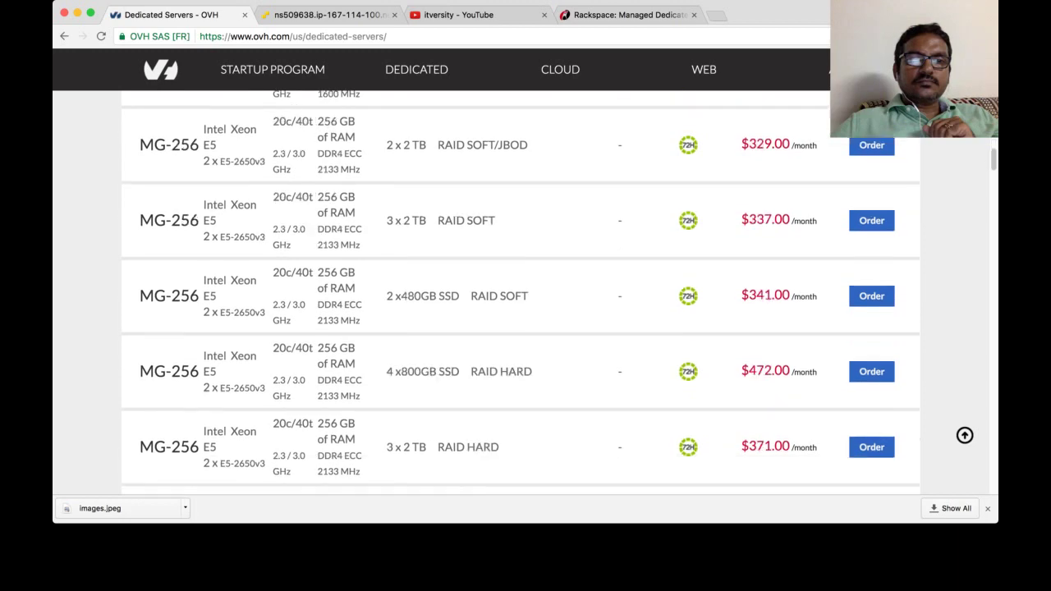
scroll(526, 296, up, 20)
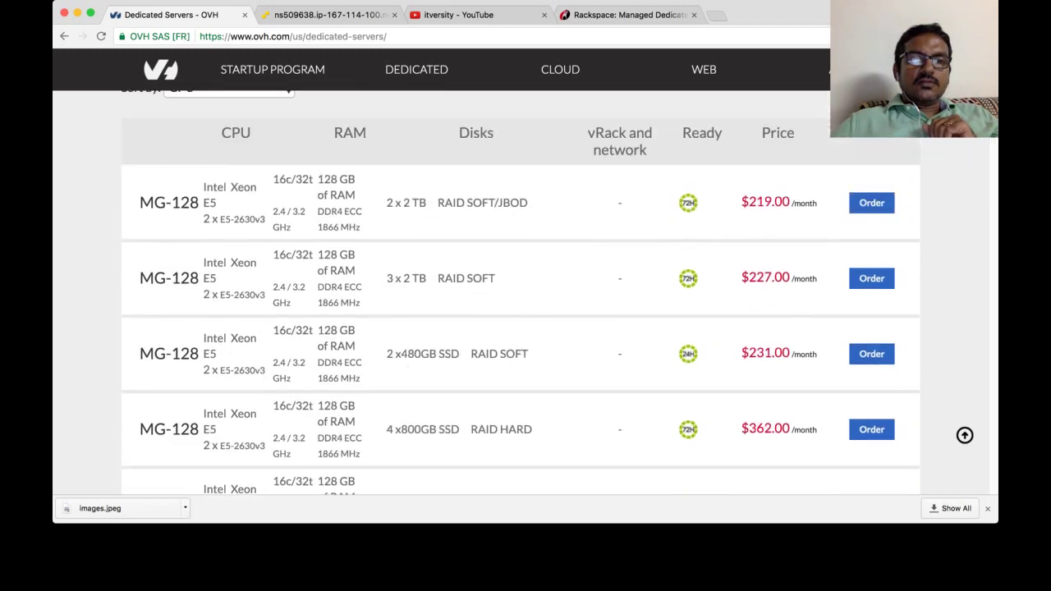
scroll(526, 296, down, 12)
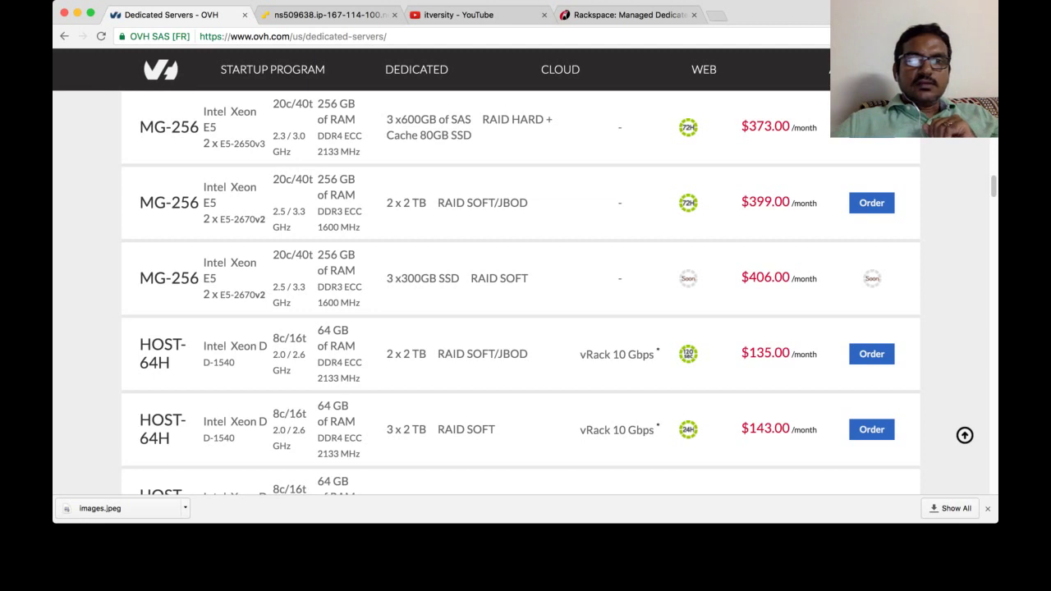
mouse_move(688, 354)
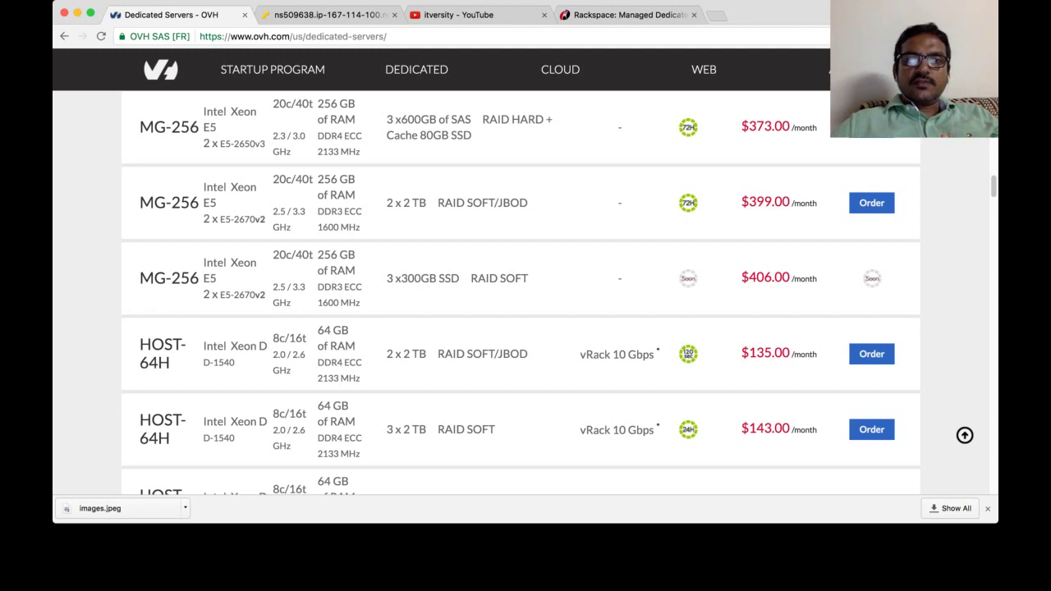
scroll(520, 293, up, 15)
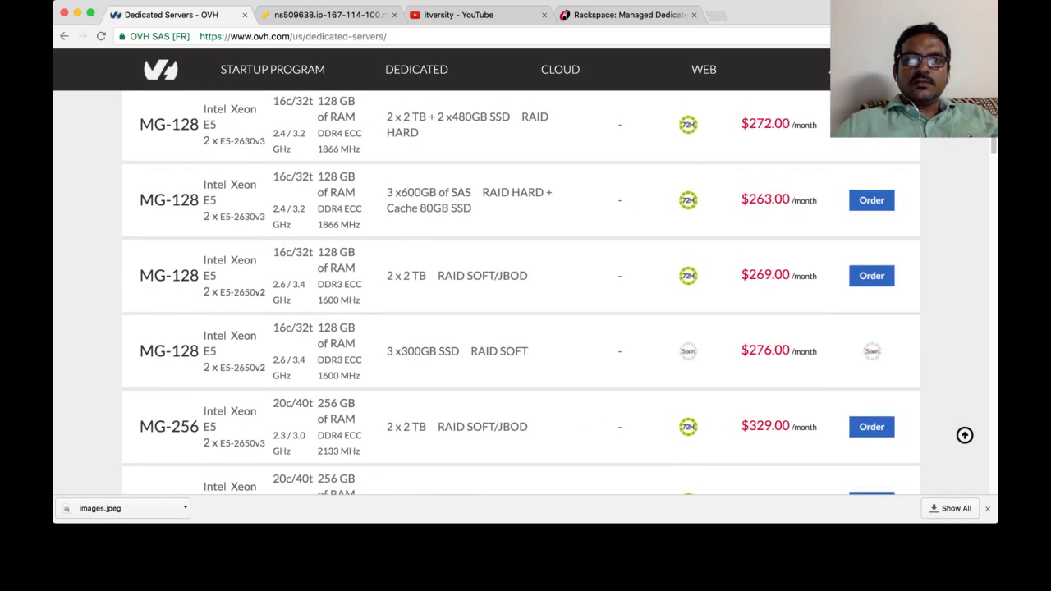
scroll(687, 362, up, 6)
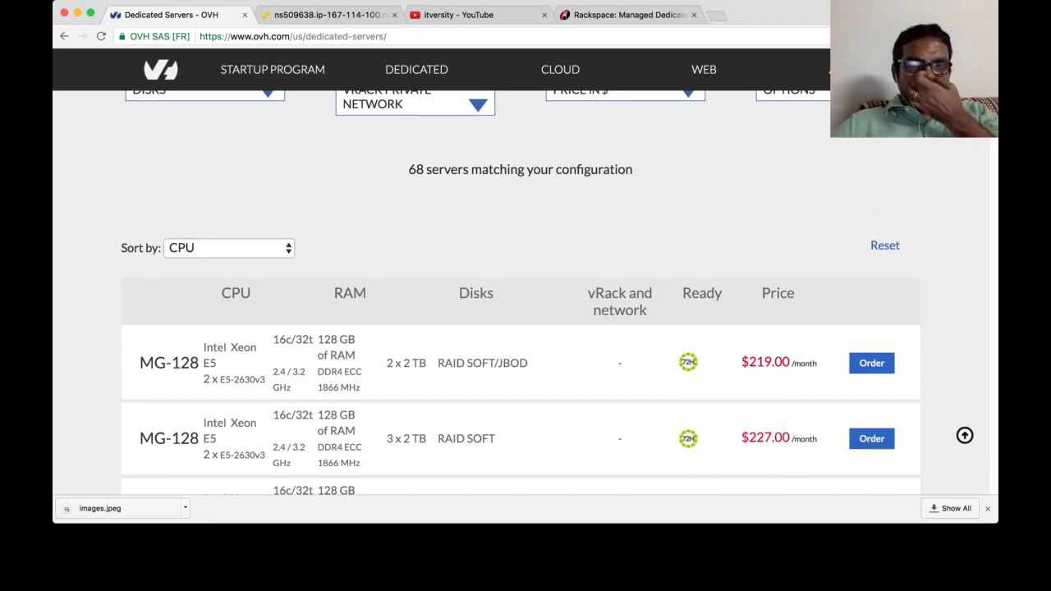
scroll(521, 293, down, 1)
scroll(520, 293, down, 15)
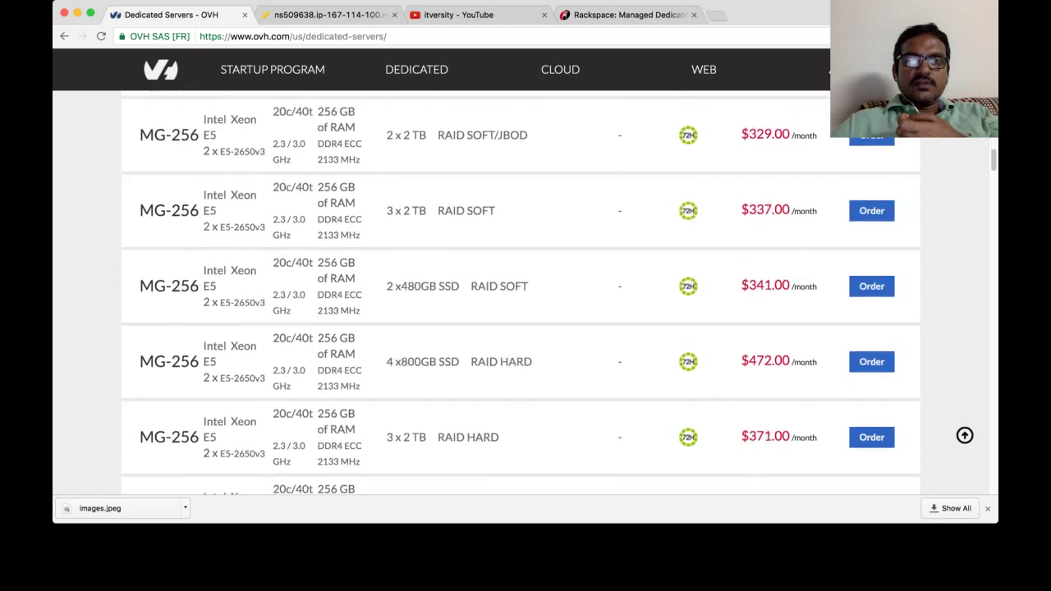
scroll(521, 293, down, 4)
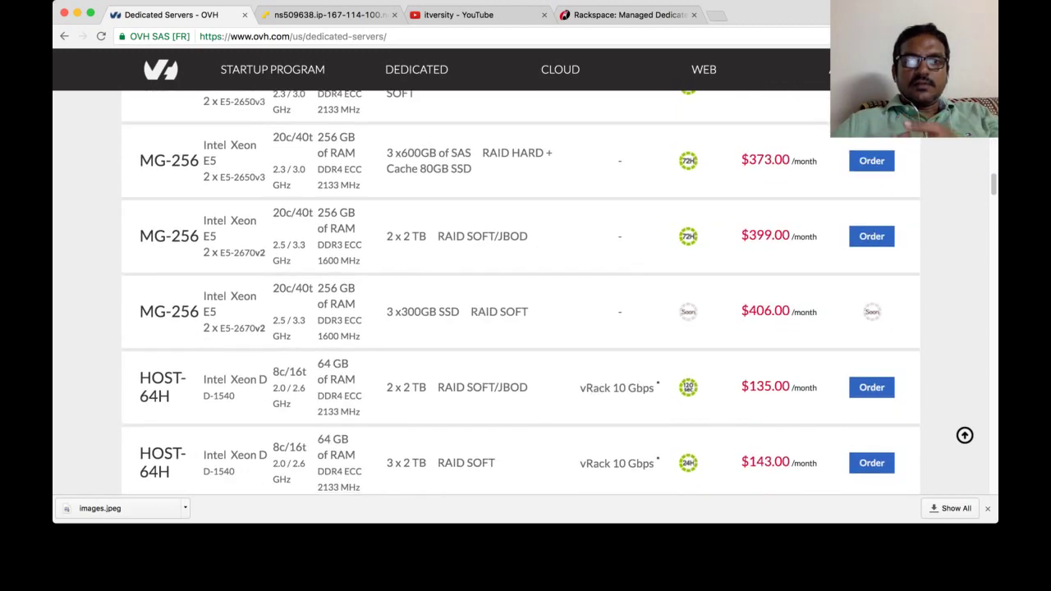
scroll(521, 293, up, 20)
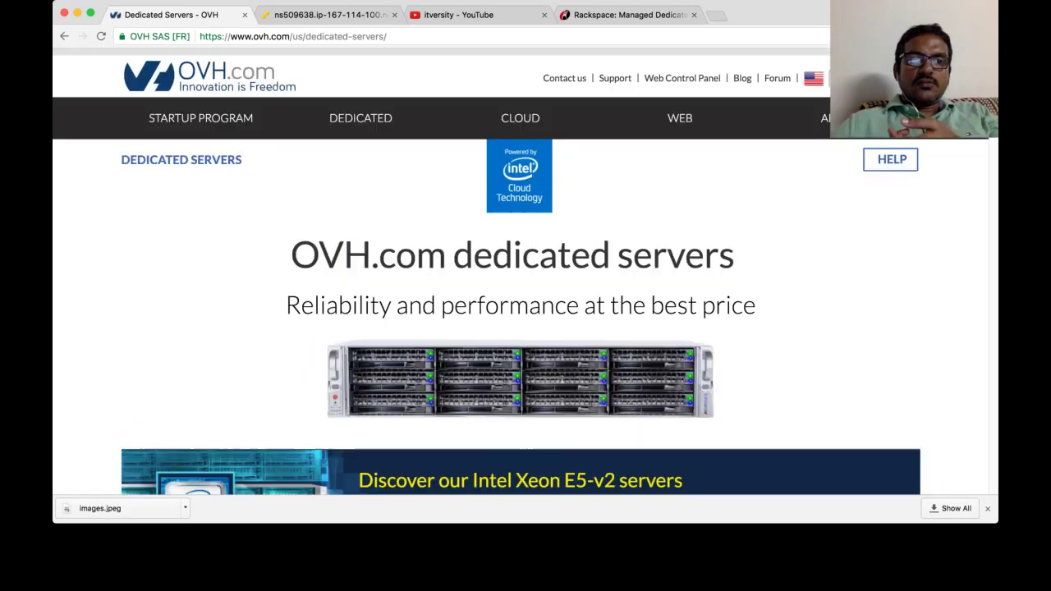
Limit the server filters to a maximum CPU of 16c/32t and a maximum RAM of 64GB, and review the matching servers
scroll(521, 293, down, 6)
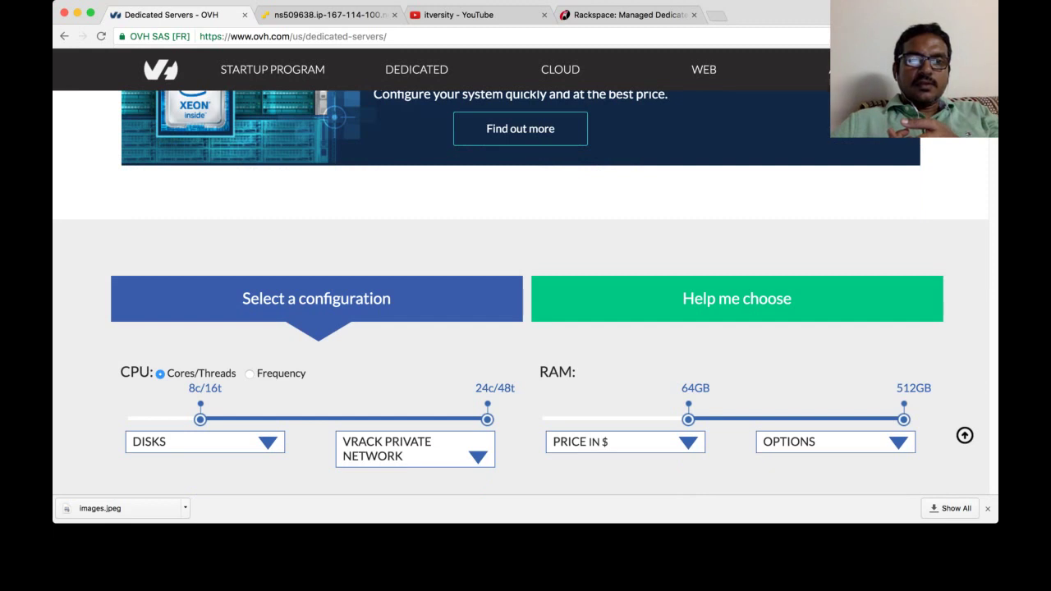
drag(487, 419, 343, 419)
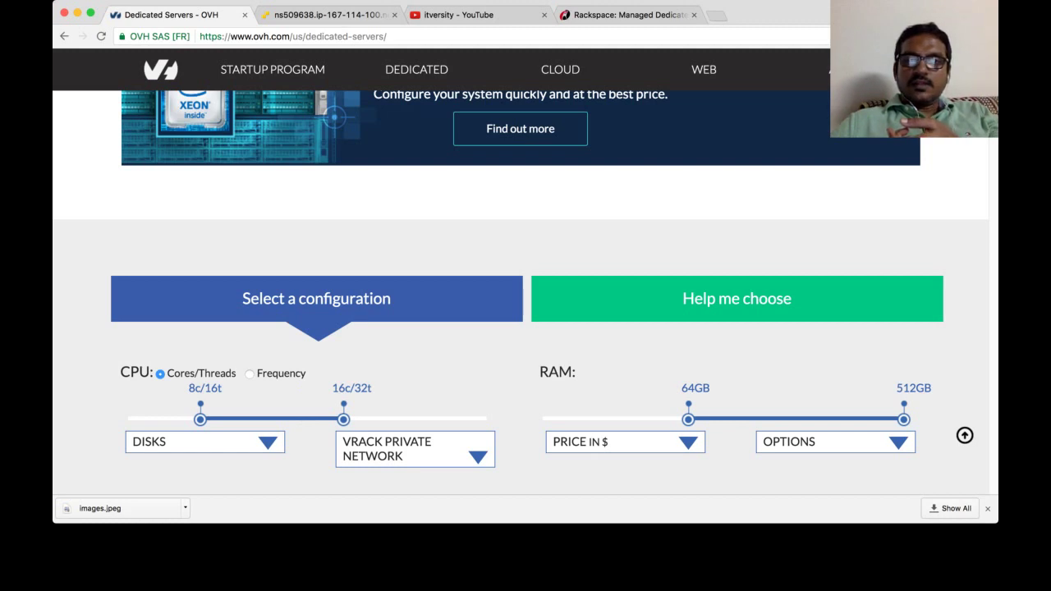
drag(903, 420, 688, 419)
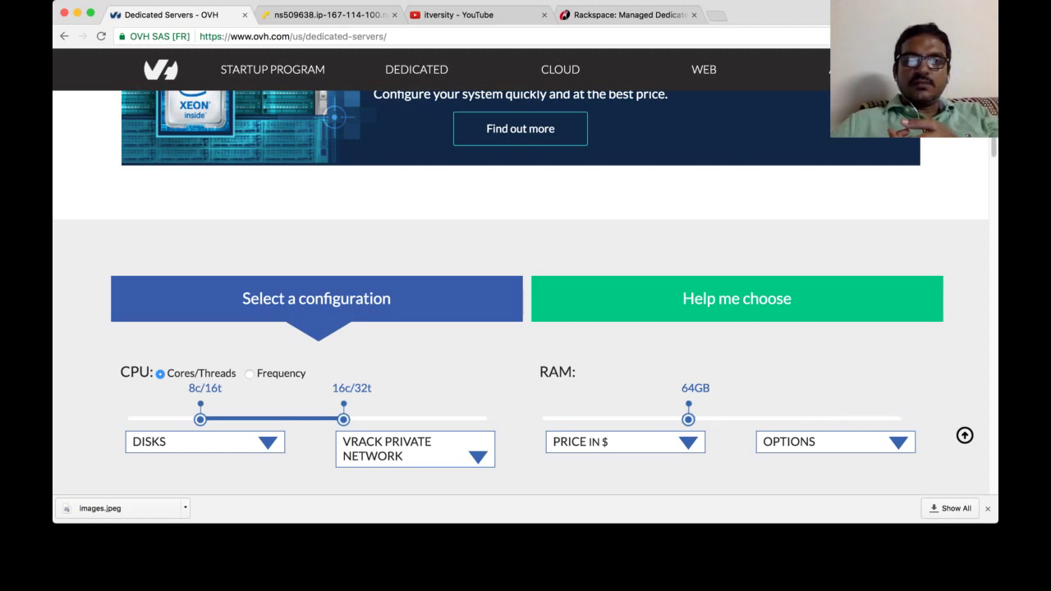
scroll(525, 296, down, 5)
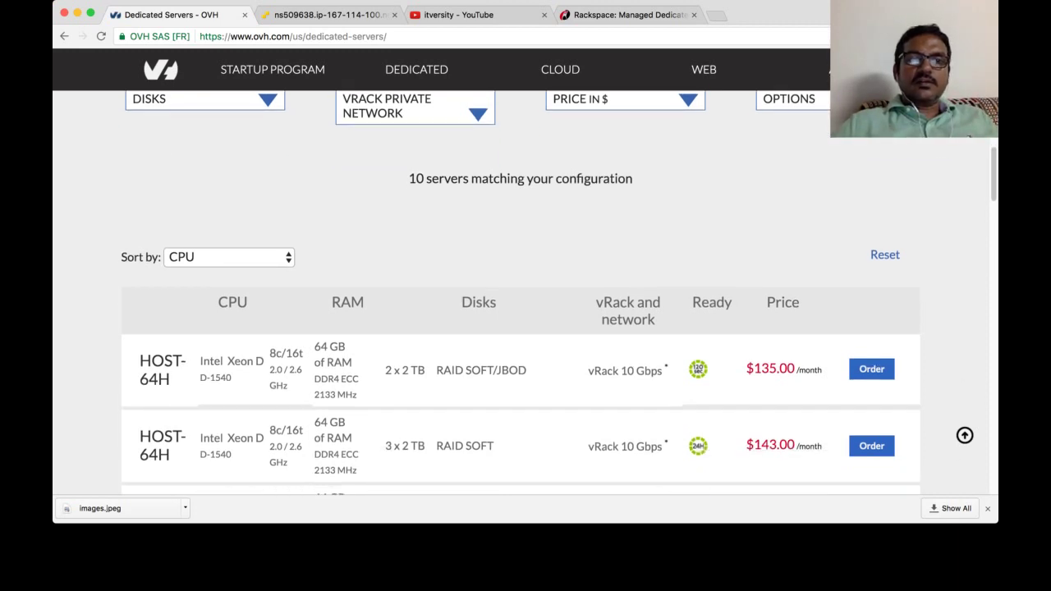
scroll(526, 296, up, 2)
scroll(525, 295, down, 5)
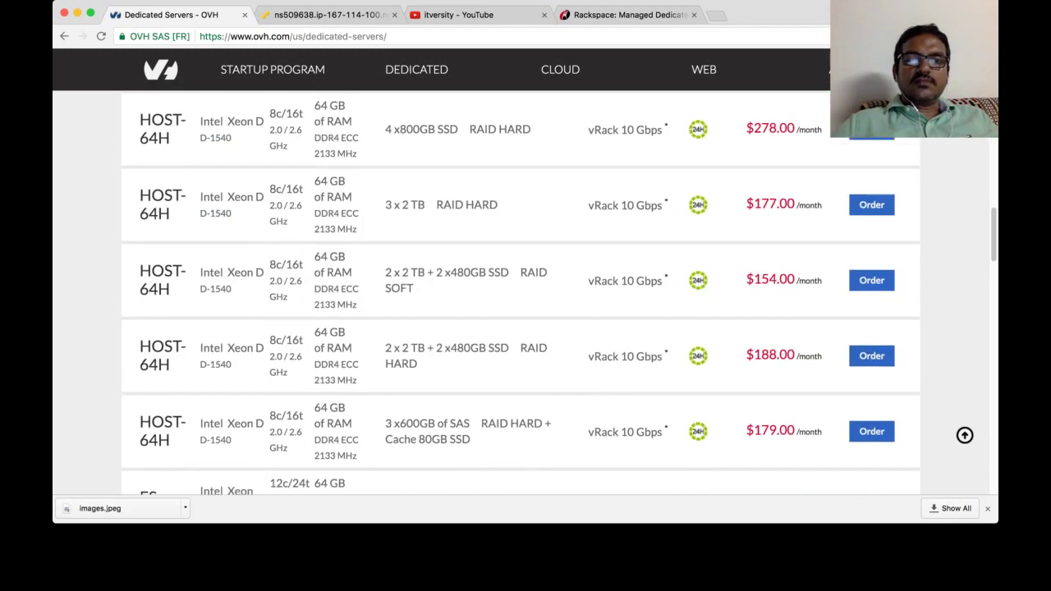
scroll(526, 296, down, 4)
scroll(526, 296, up, 12)
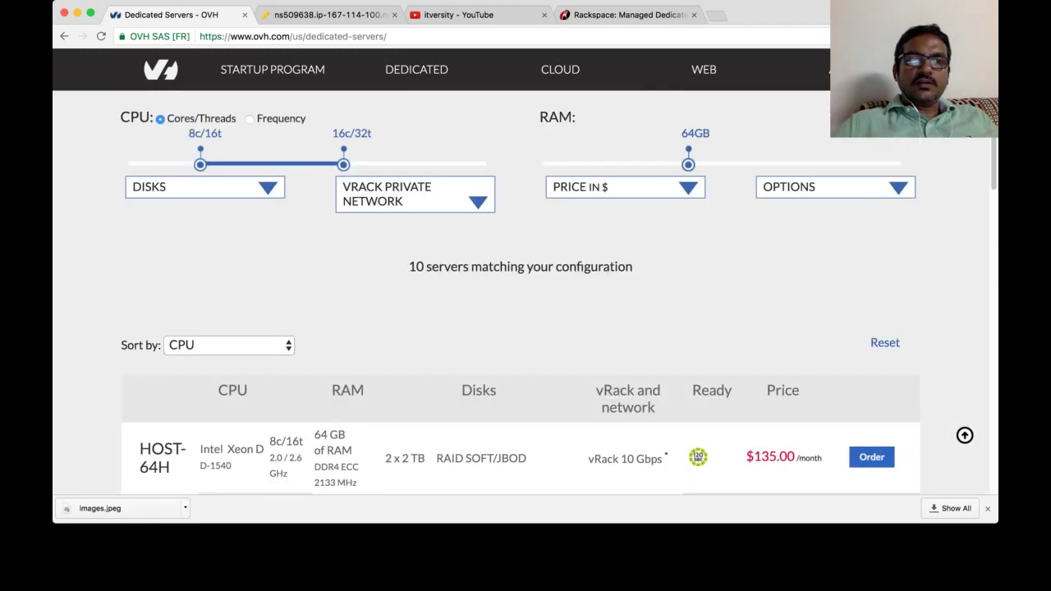
Widen the server filters to a maximum RAM of 128GB and a minimum CPU of 4c/8t
scroll(526, 296, up, 2)
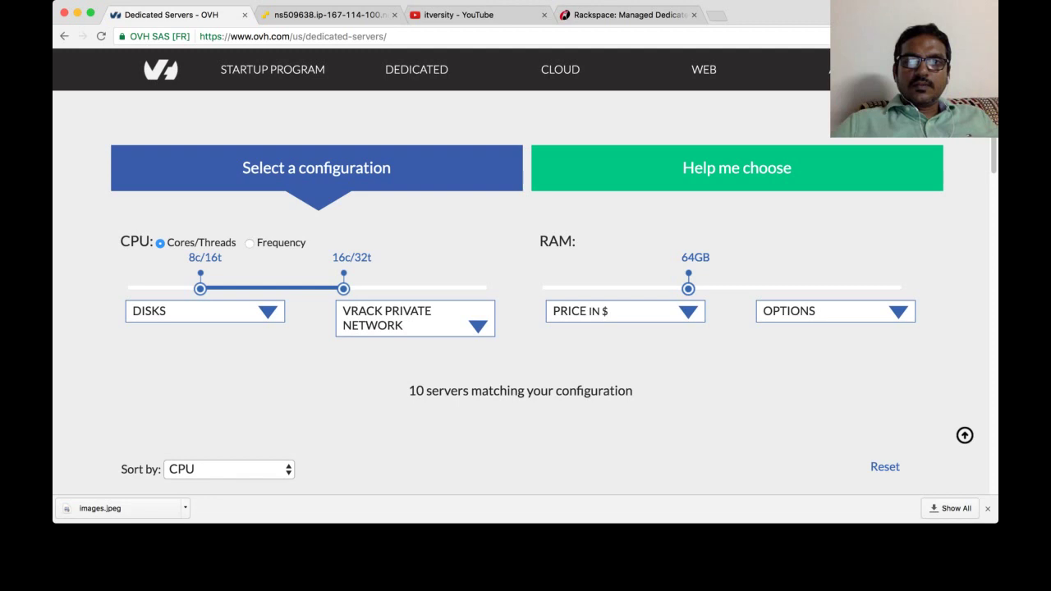
drag(688, 288, 760, 288)
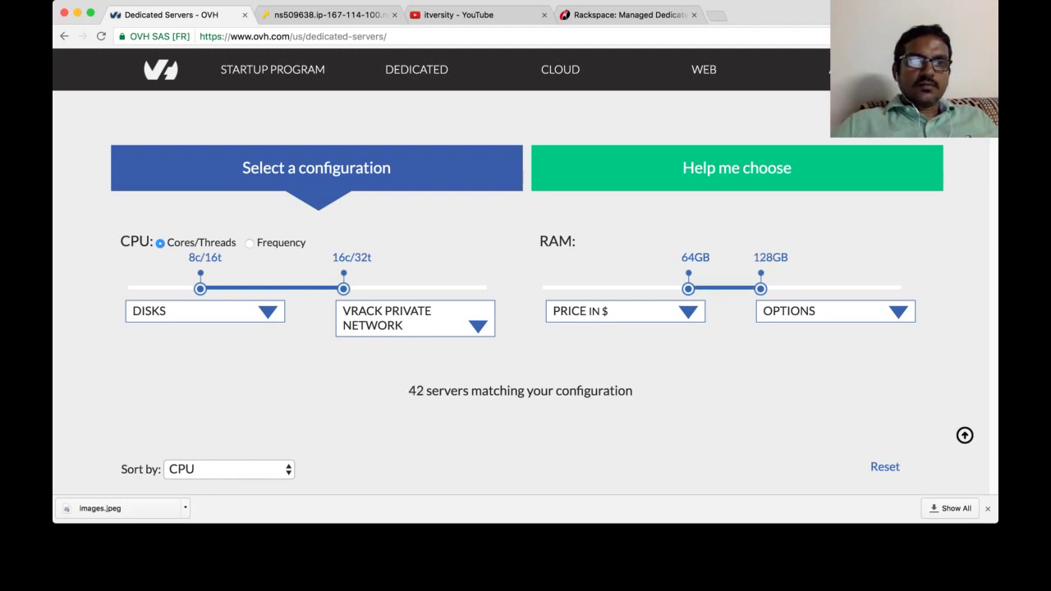
drag(201, 288, 128, 288)
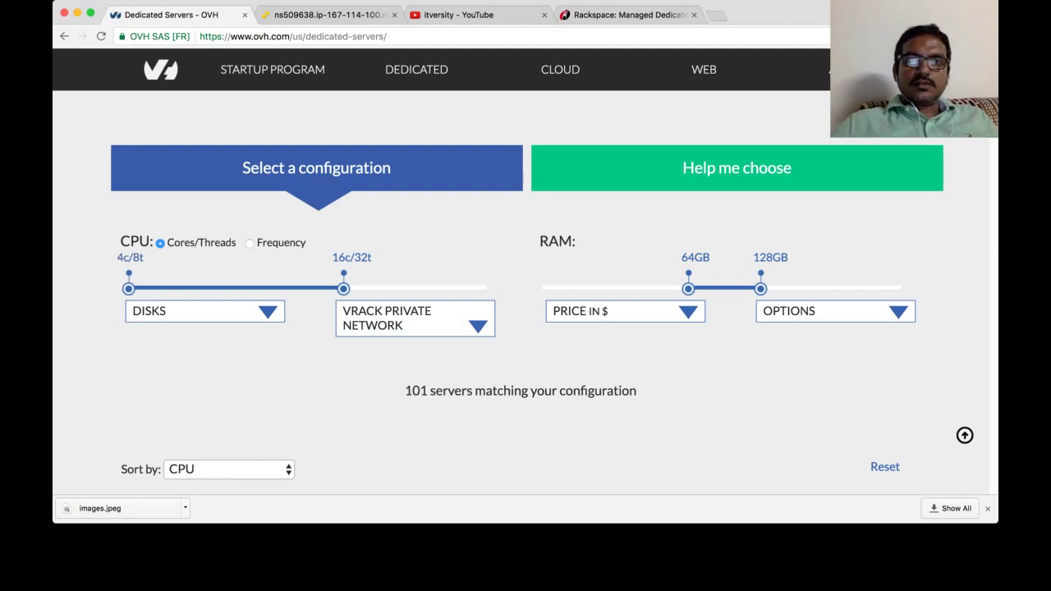
Set the RAM filter to 32GB–64GB and the minimum CPU to 8c/16t, and check the matching servers
drag(688, 288, 616, 289)
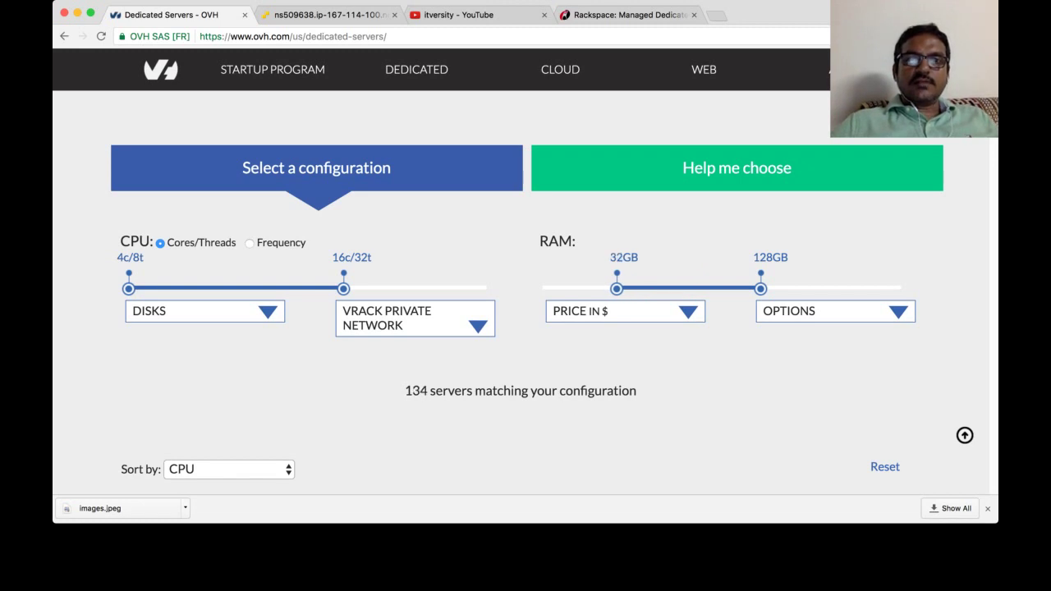
drag(760, 288, 688, 288)
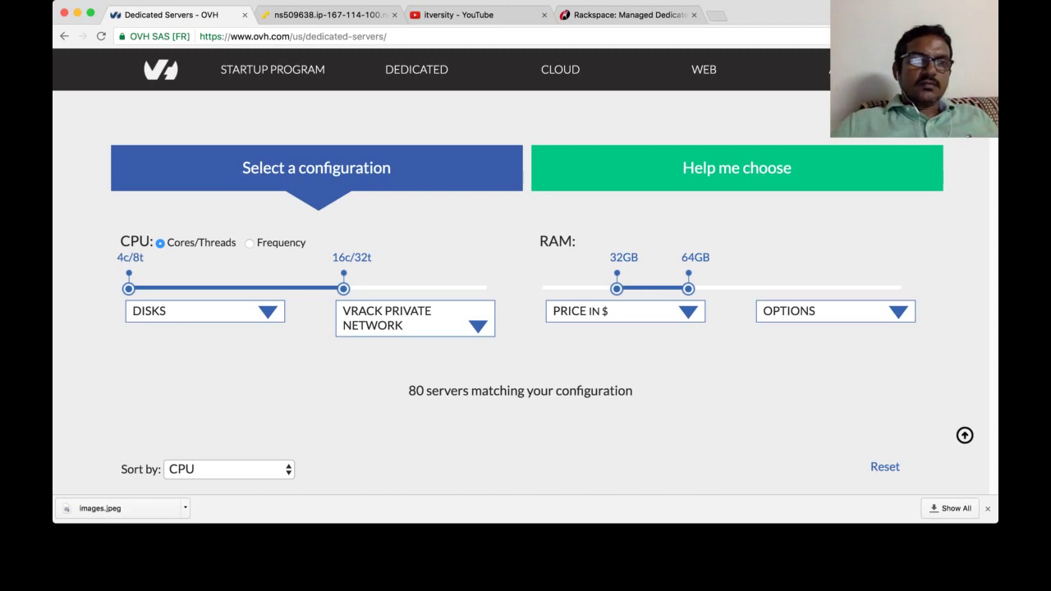
drag(128, 289, 165, 289)
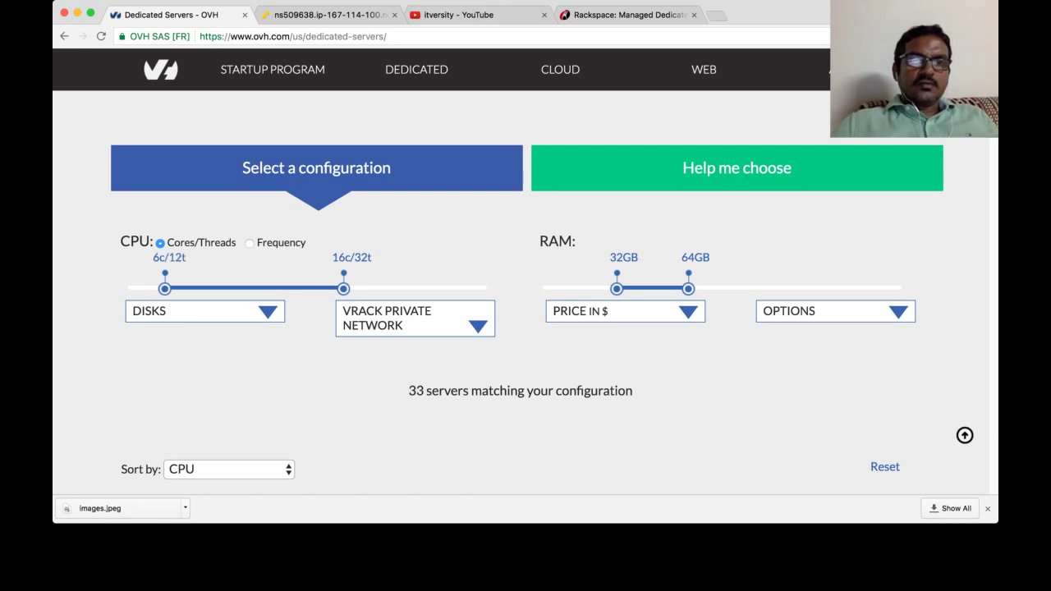
drag(165, 288, 200, 288)
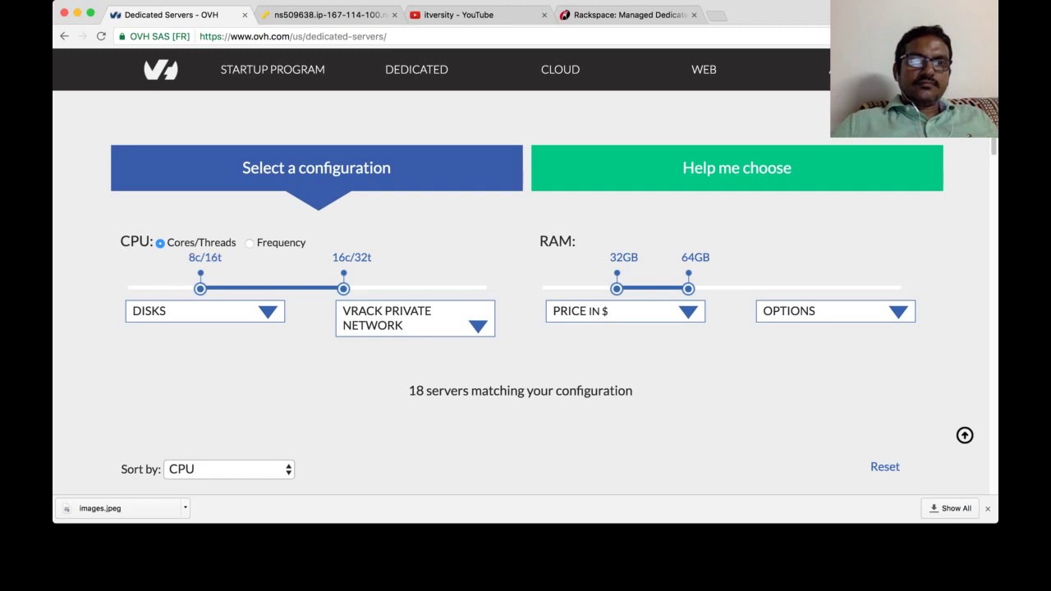
scroll(525, 329, down, 5)
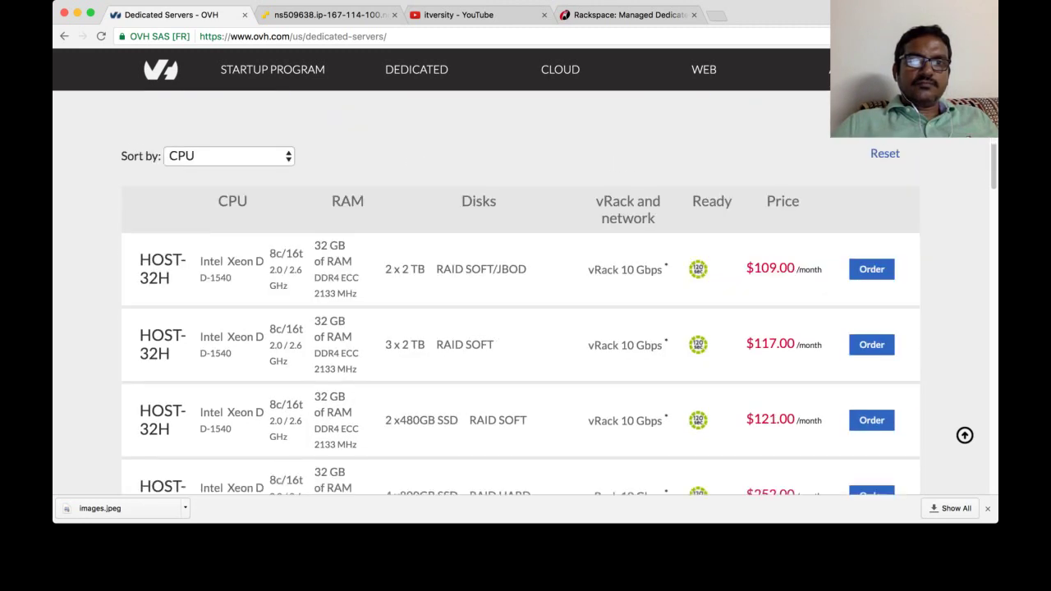
scroll(526, 329, up, 1)
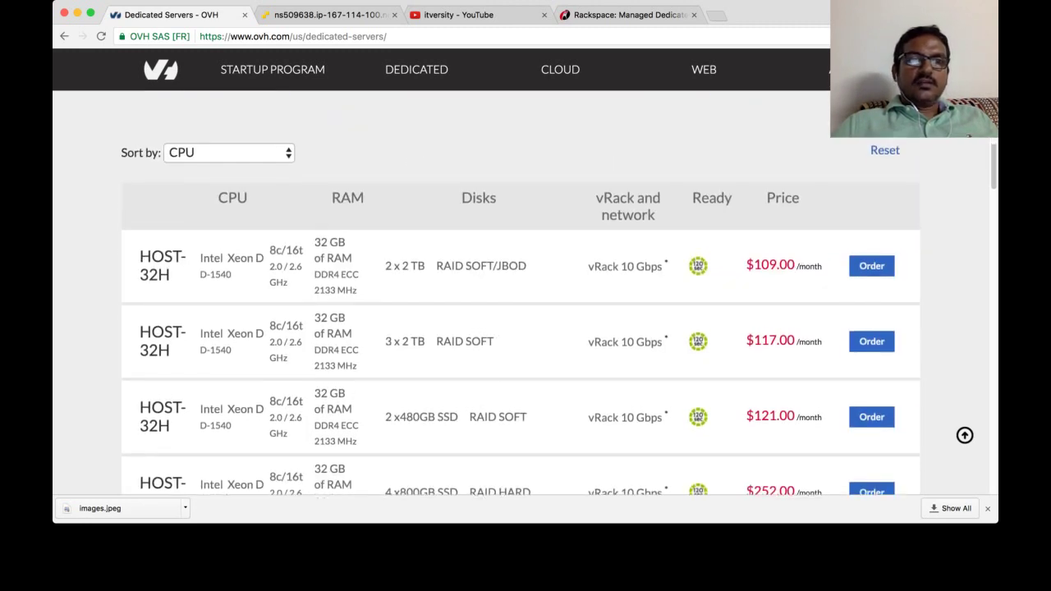
scroll(525, 328, up, 5)
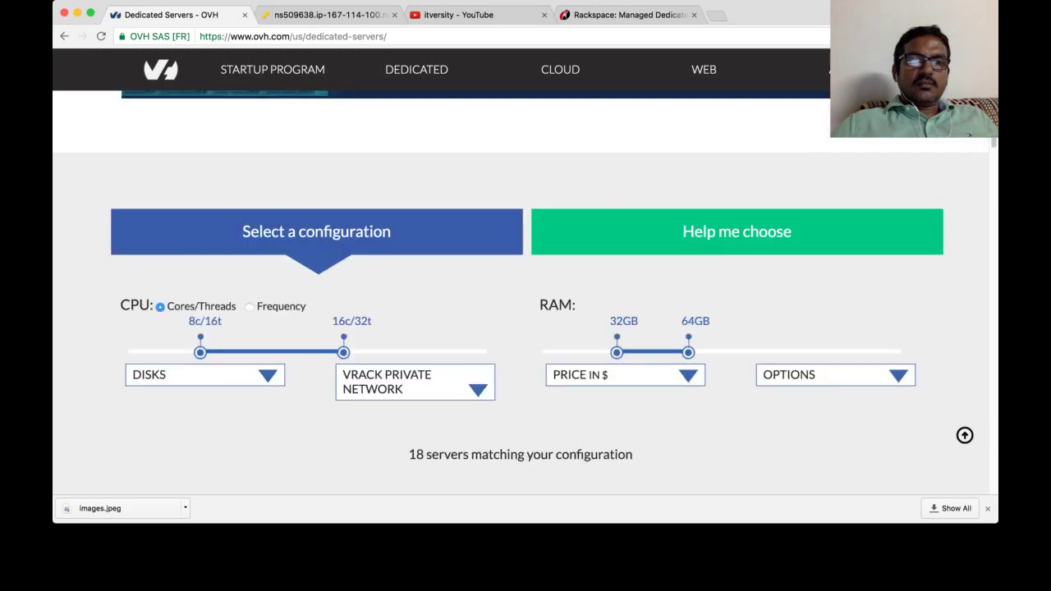
Continue the server order with delivery from North America, East Coast, Canada (BHS)
scroll(525, 328, down, 4)
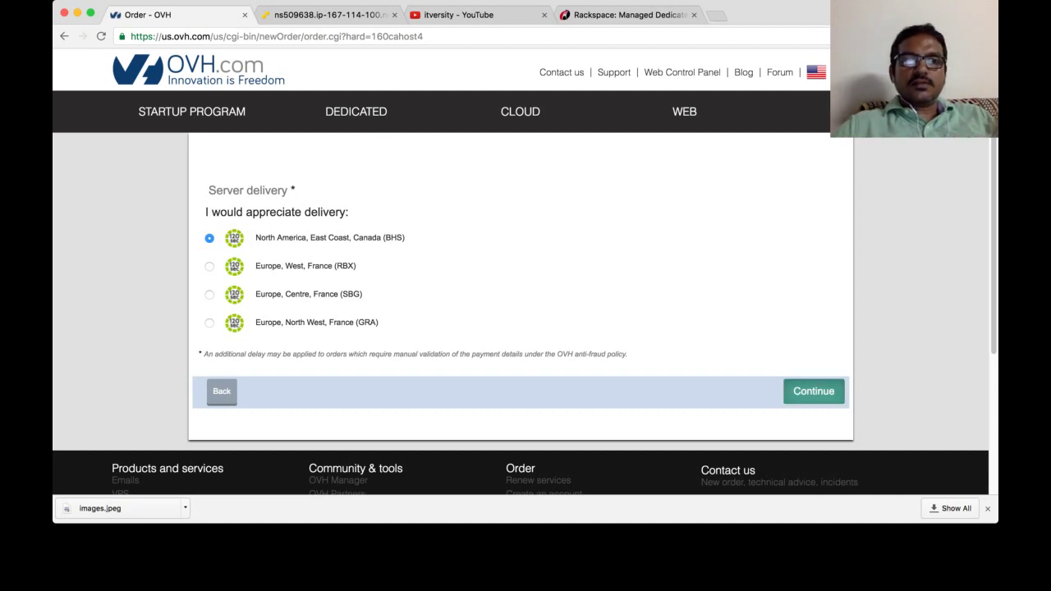
click(813, 391)
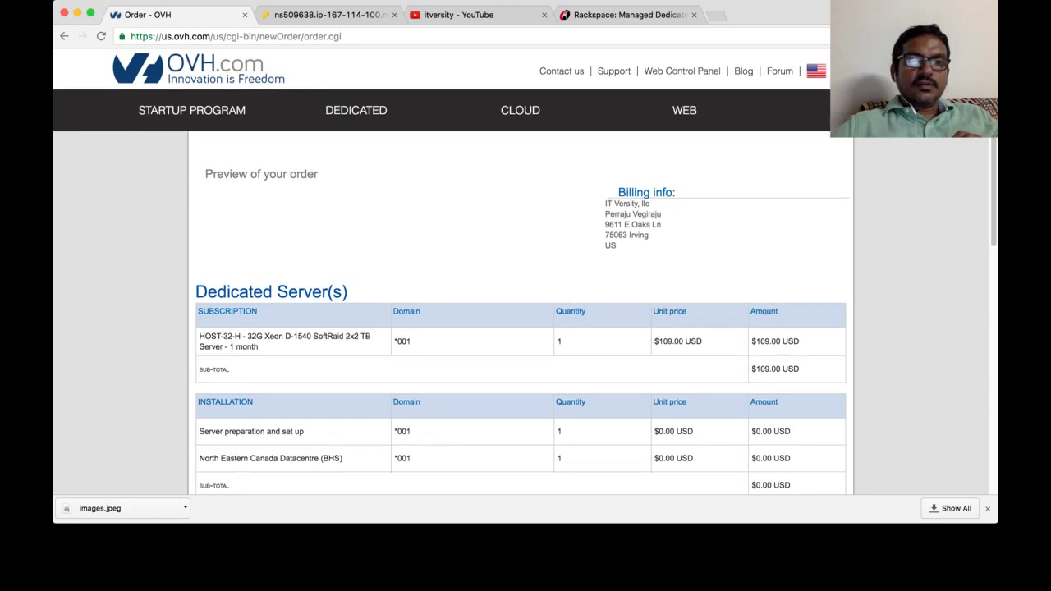
Review the order preview and the available lease durations with their prices, leaving the duration dialog without choosing one
scroll(525, 312, down, 3)
scroll(525, 312, down, 1)
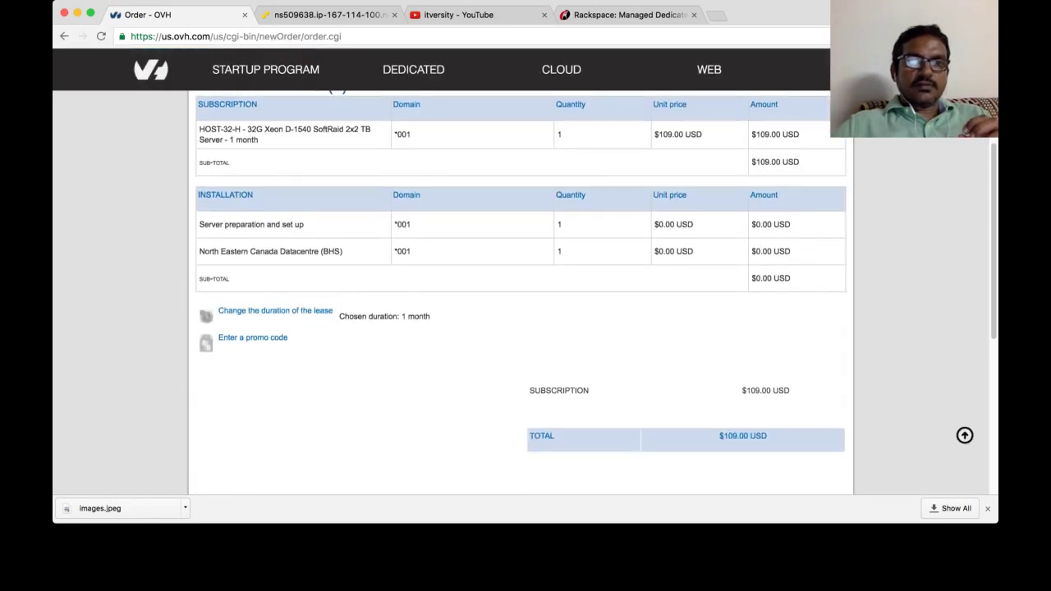
click(275, 310)
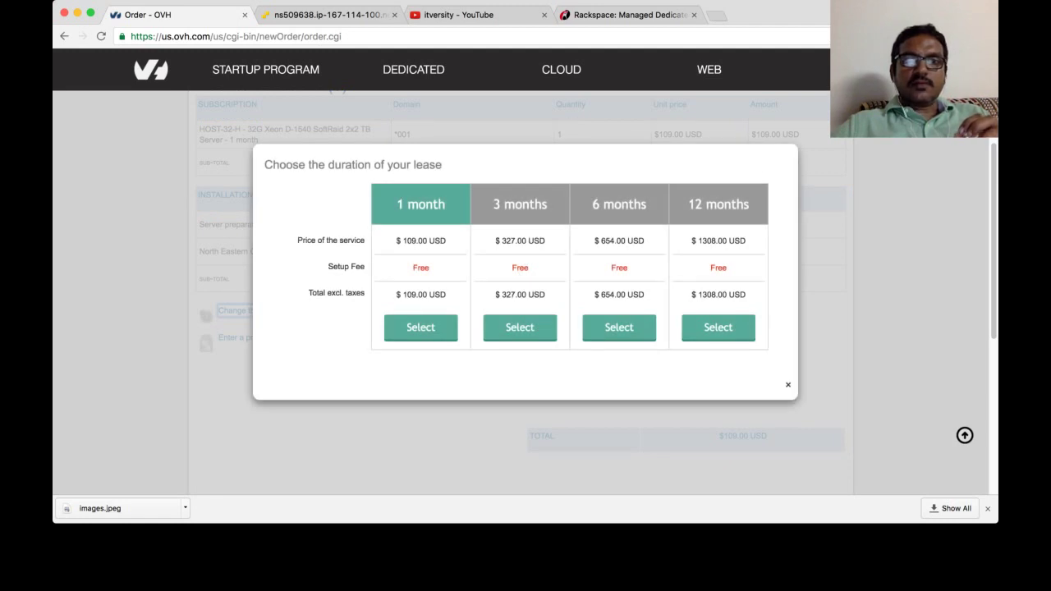
key(Escape)
scroll(525, 312, up, 5)
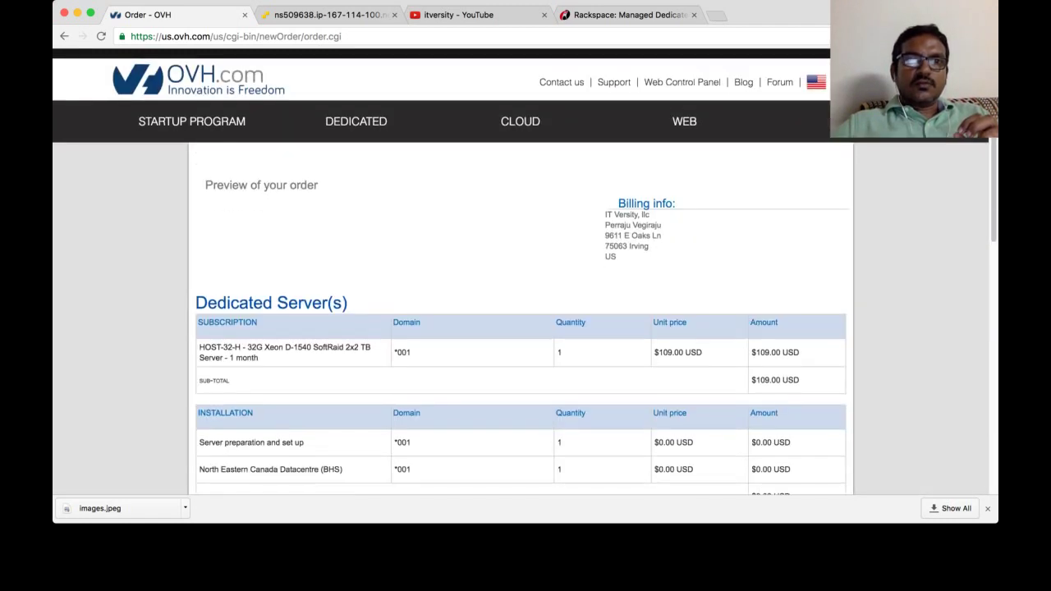
Open the OVH dedicated servers catalogue and expand the SP-32 configurations in the Enterprise range
mouse_move(356, 110)
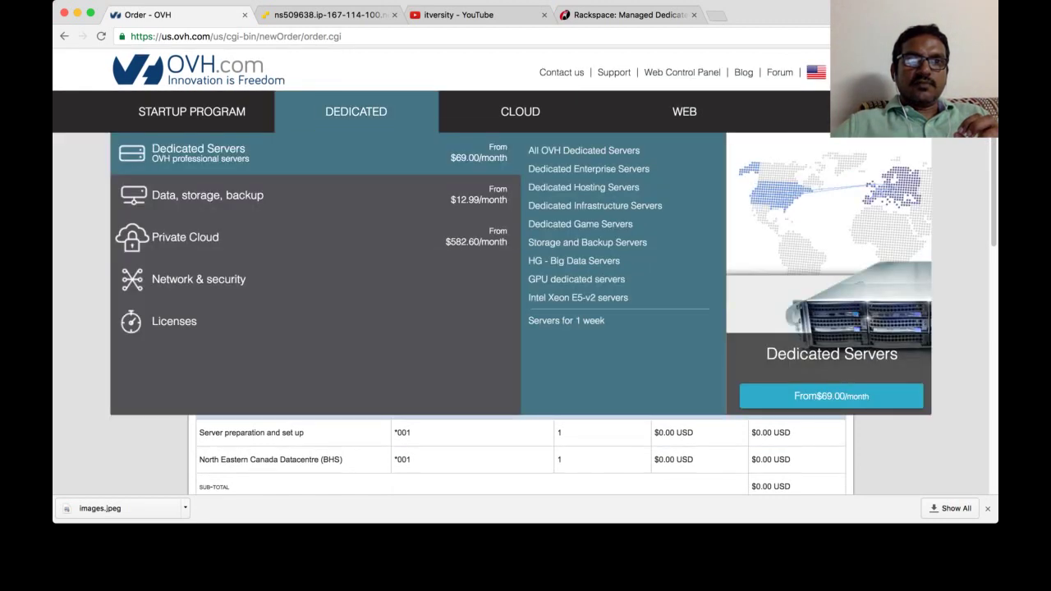
click(198, 152)
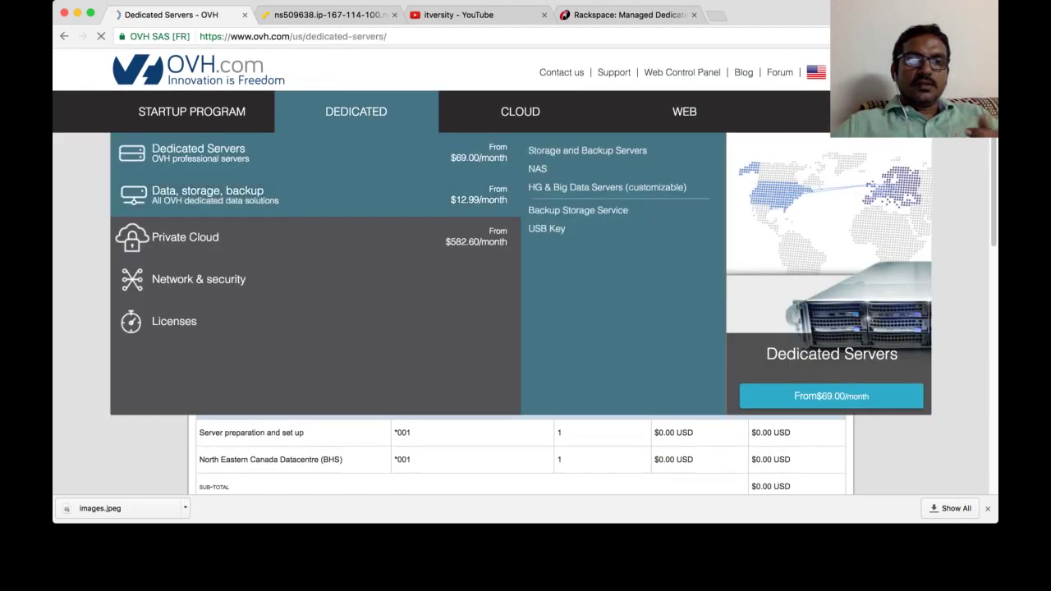
scroll(525, 312, down, 6)
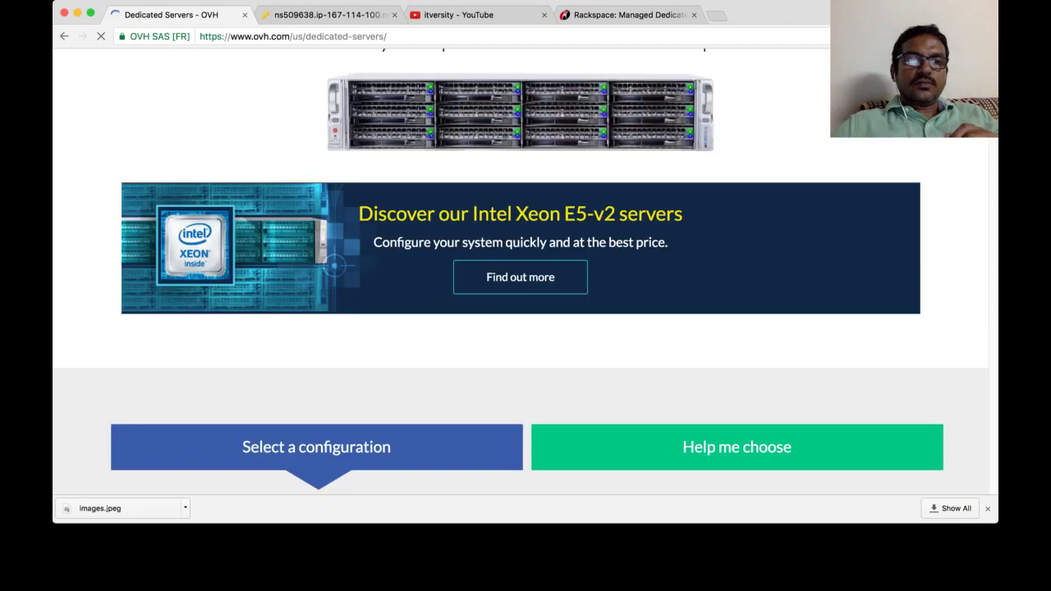
scroll(526, 311, down, 3)
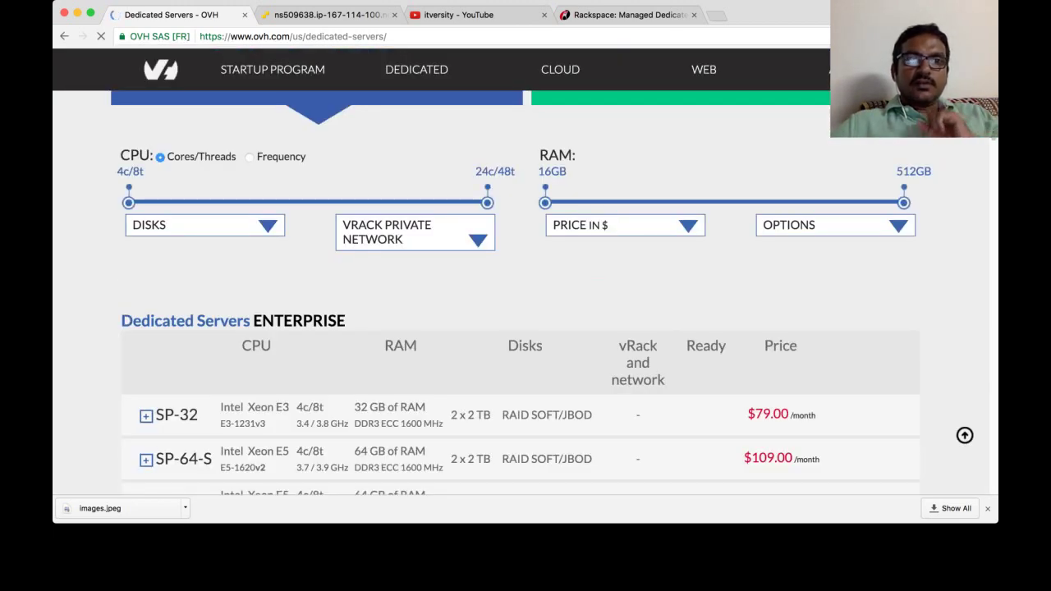
scroll(525, 312, down, 1)
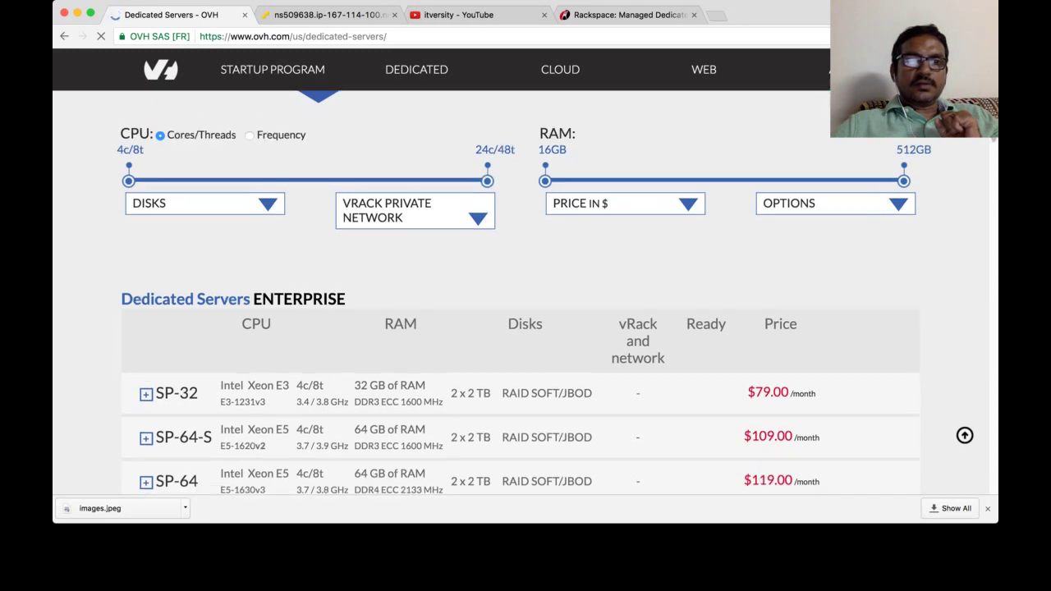
scroll(525, 312, down, 2)
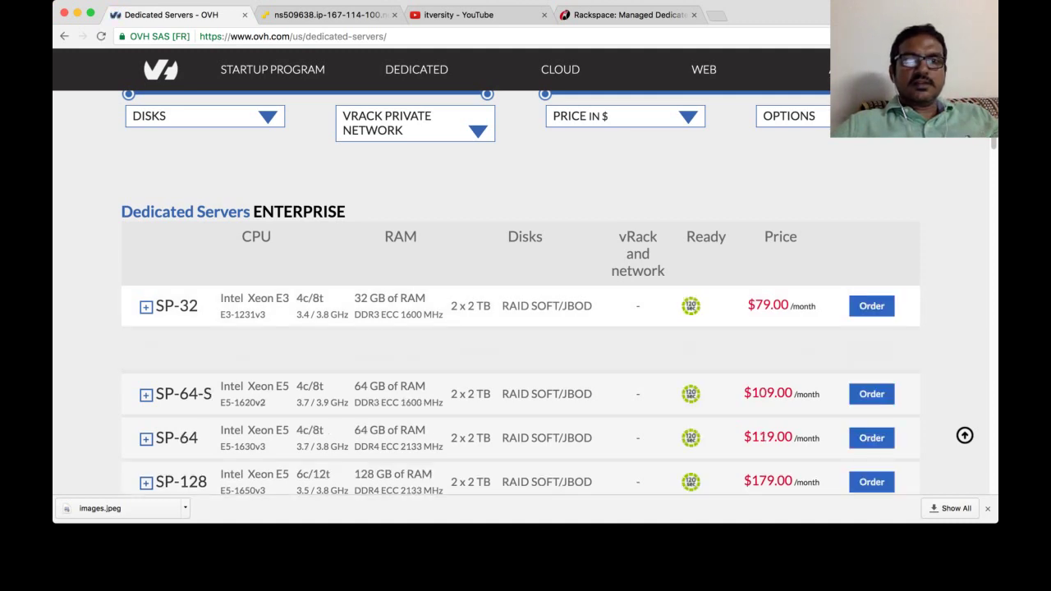
click(146, 306)
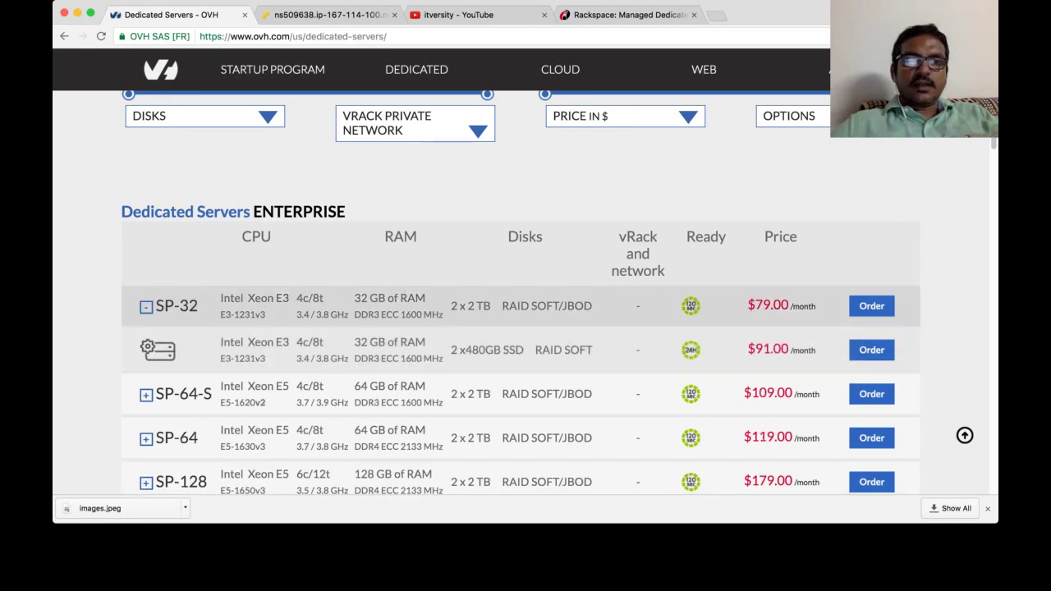
scroll(521, 293, down, 1)
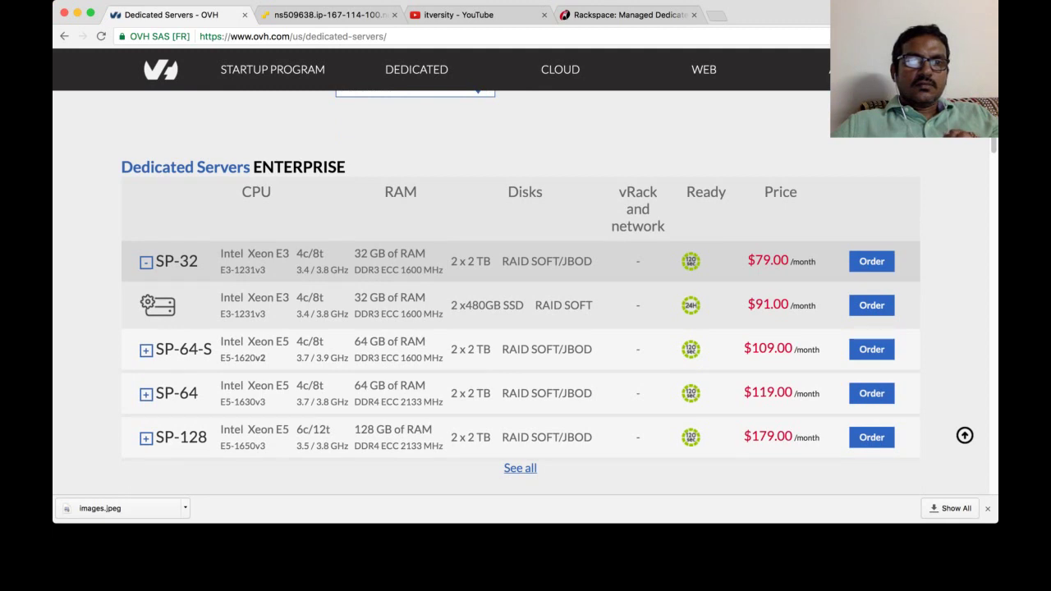
Order the $109.00/month HOST-32H server from the Hosting range with delivery from North America, East Coast, Canada (BHS)
scroll(521, 293, down, 5)
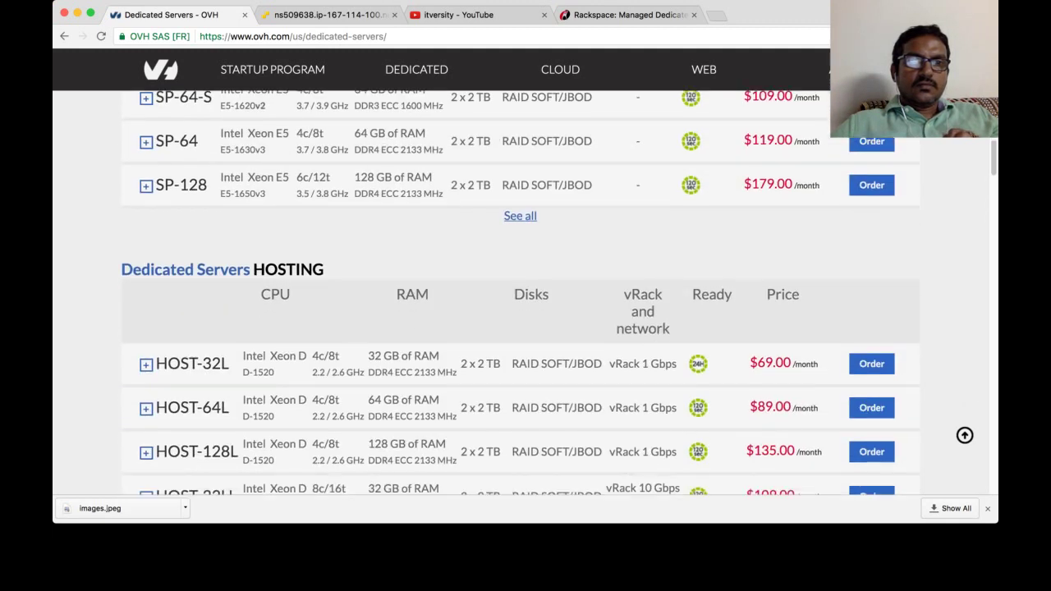
scroll(521, 290, down, 4)
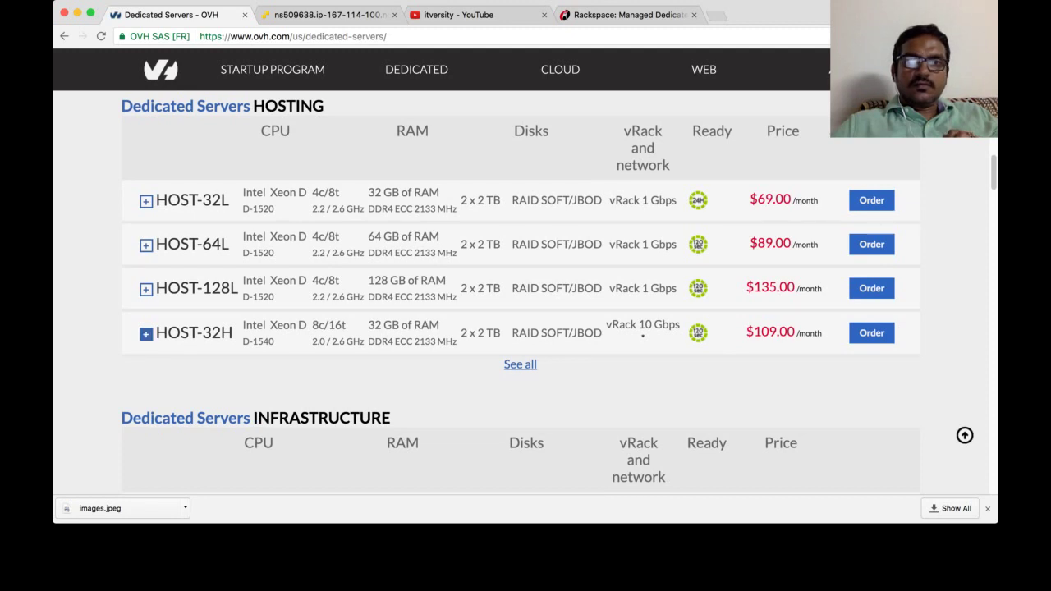
click(146, 333)
scroll(522, 293, down, 3)
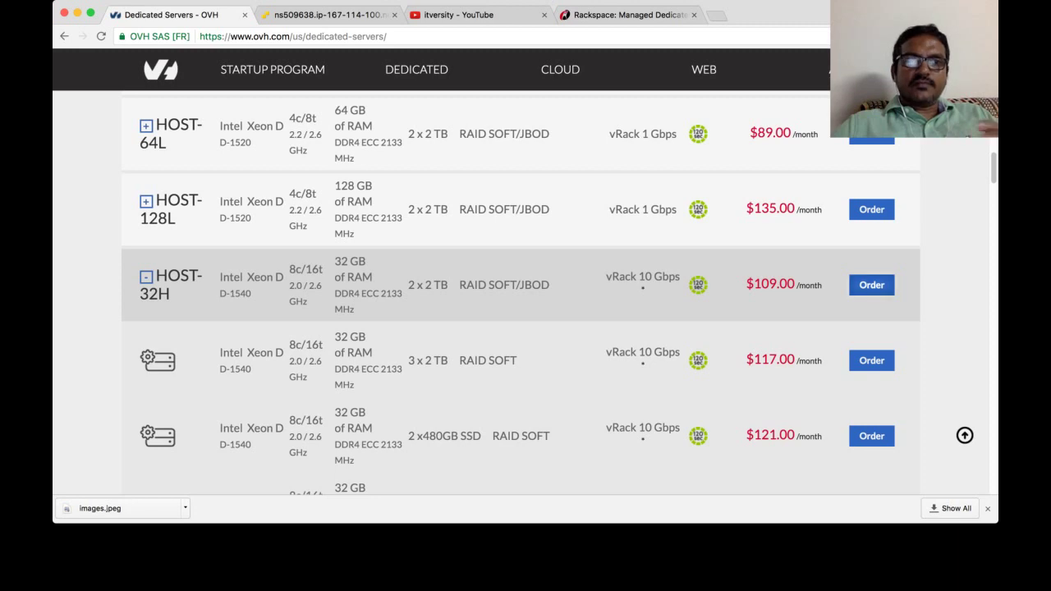
click(871, 284)
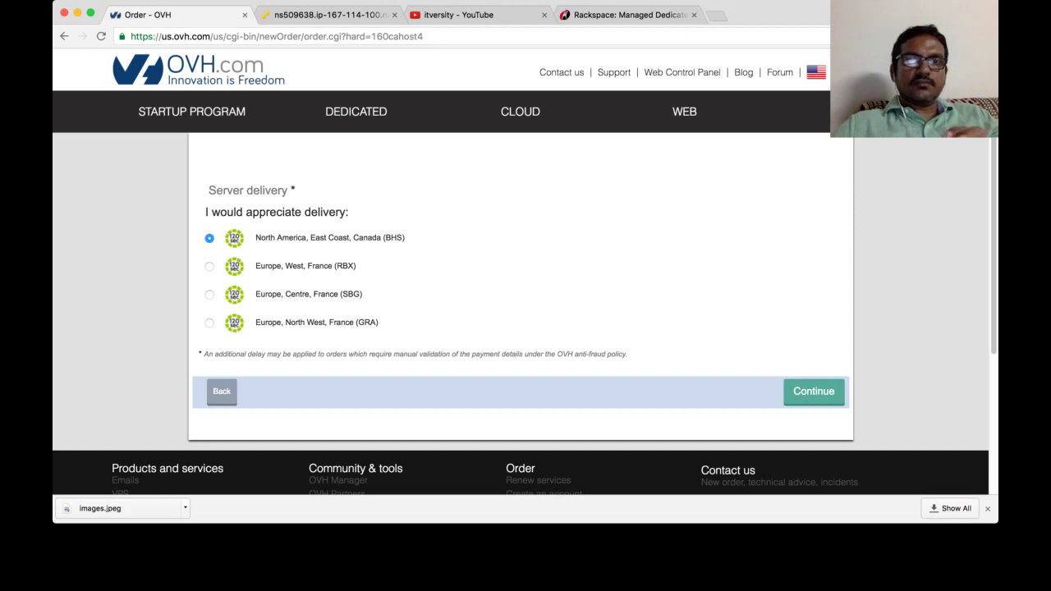
click(813, 391)
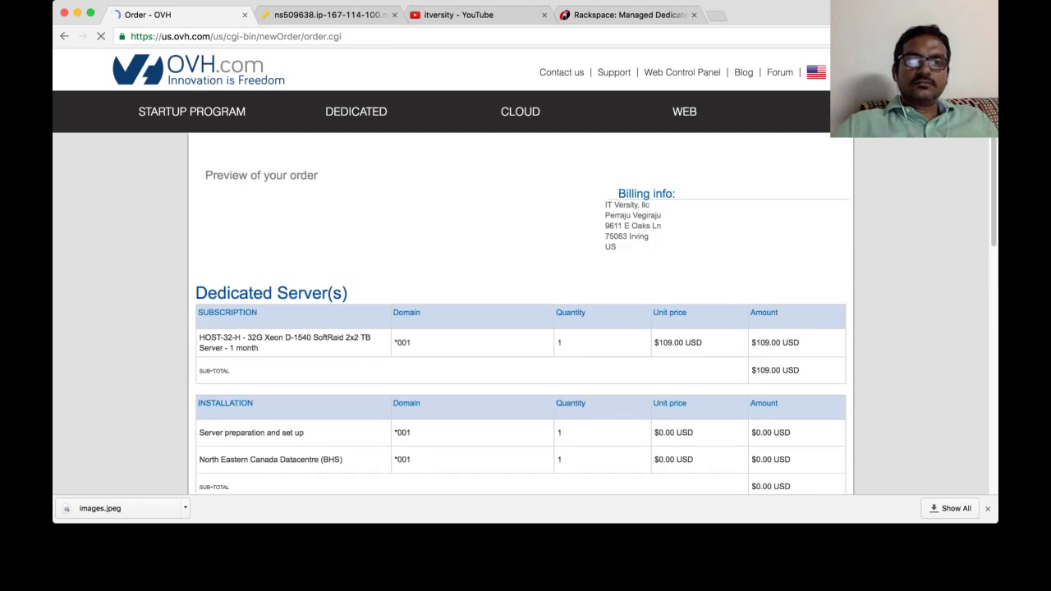
Continue the order with the 1-month lease and the listed customer contact, and accept the terms and conditions
scroll(526, 312, down, 5)
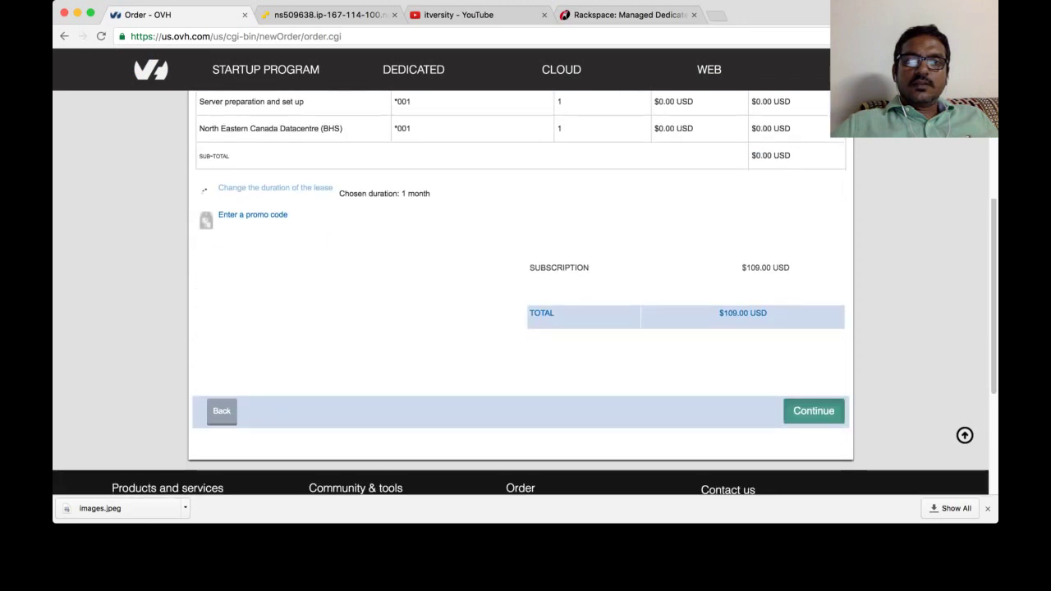
click(813, 411)
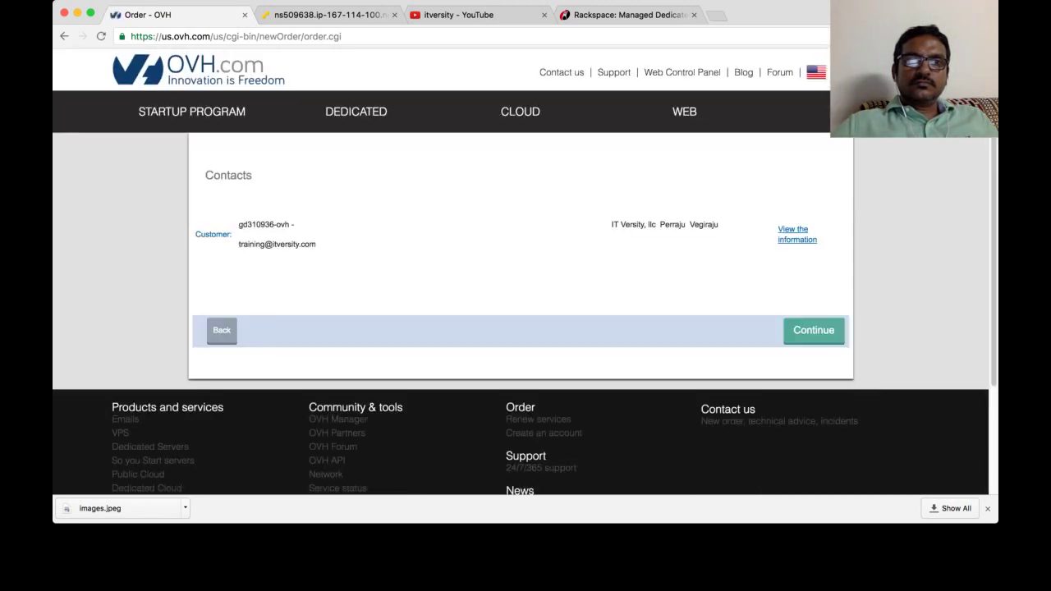
scroll(812, 312, down, 1)
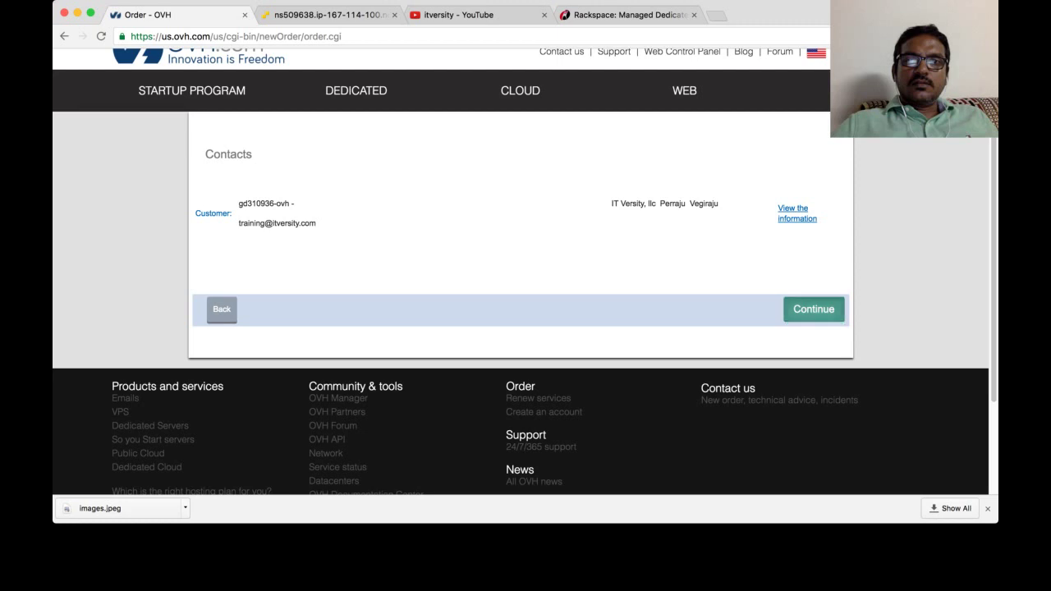
click(813, 309)
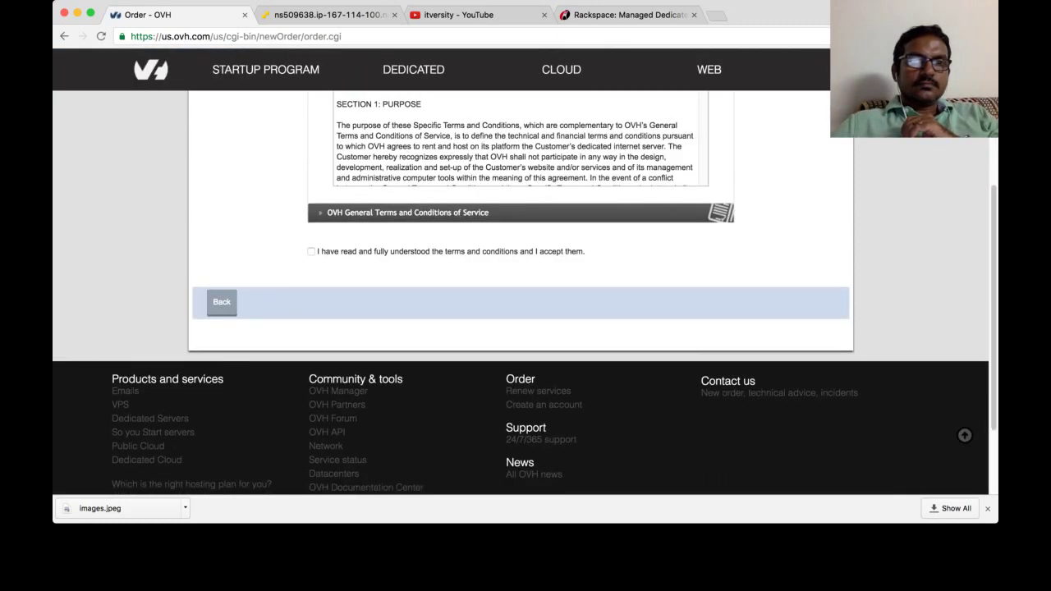
click(311, 251)
click(813, 301)
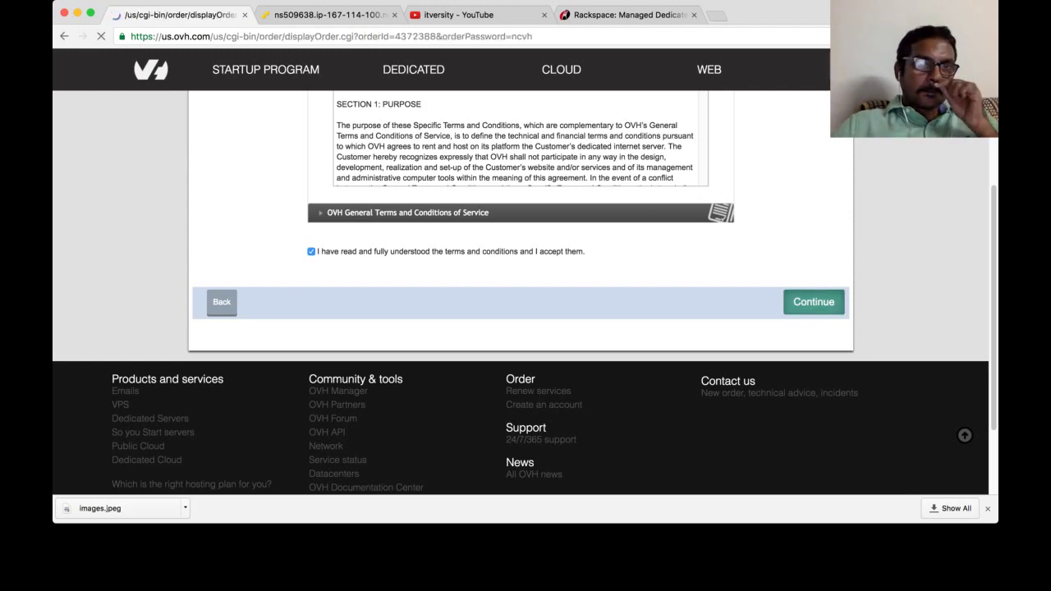
Pay for the server order through PayPal, logging in with the prefilled account credentials and using the PayPal Balance
scroll(520, 312, down, 5)
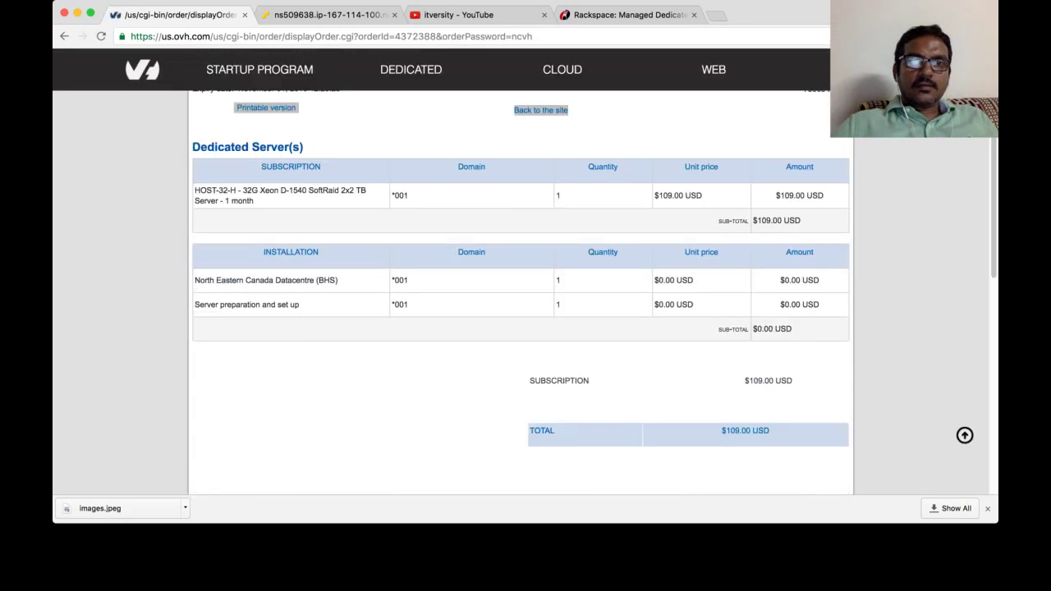
scroll(520, 312, down, 3)
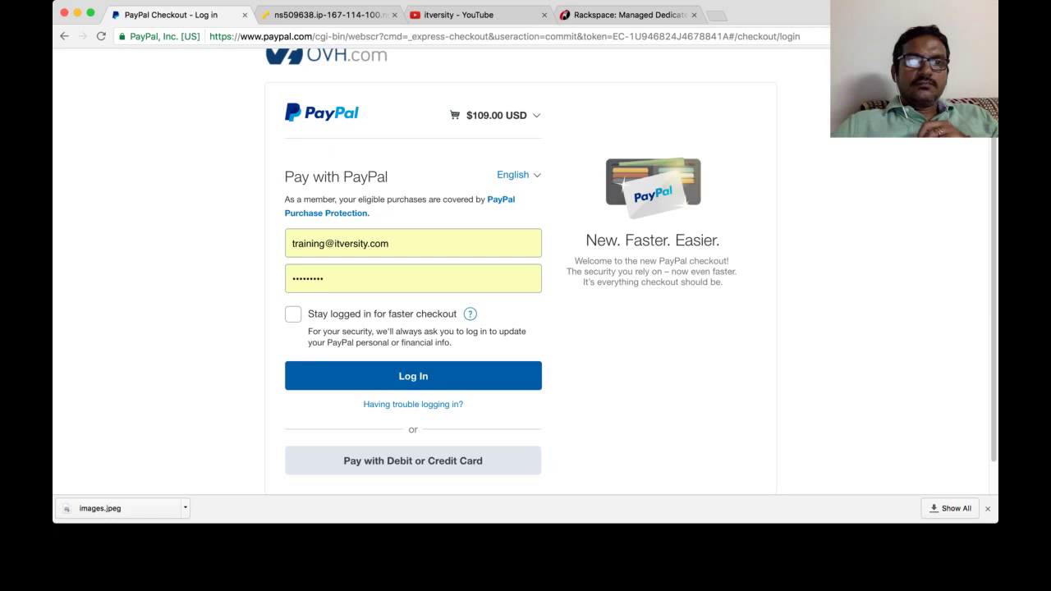
key(Return)
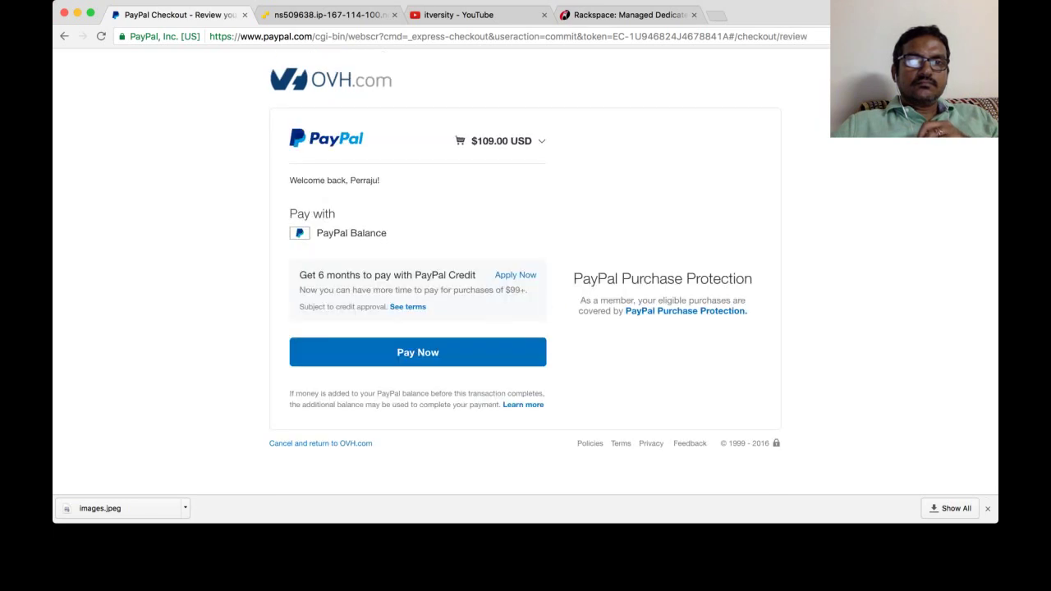
click(417, 351)
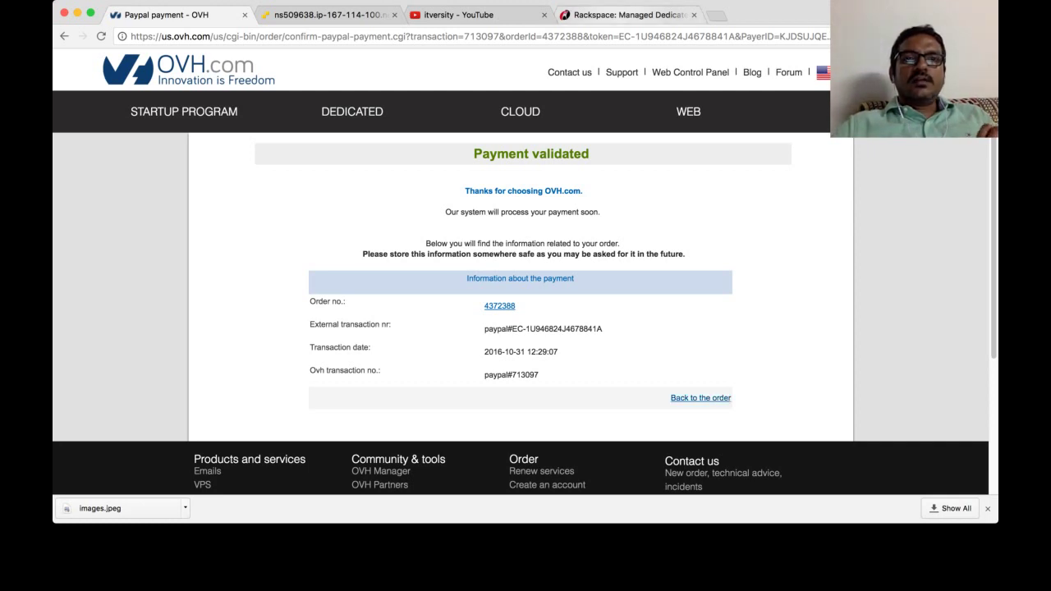
Switch to the Rackspace site and look through its managed dedicated hosting page for server offers
click(624, 14)
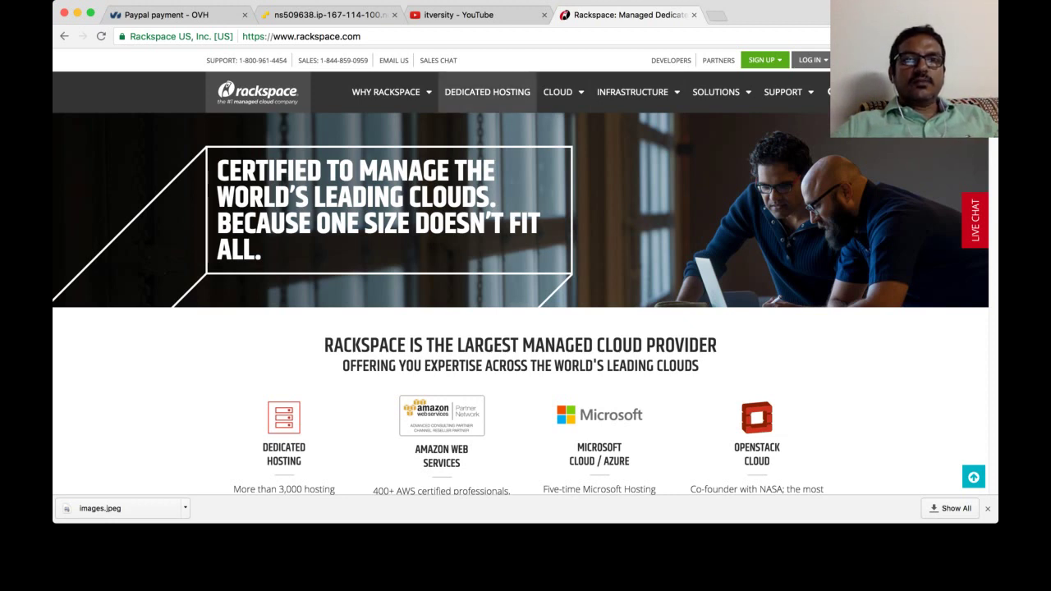
click(486, 92)
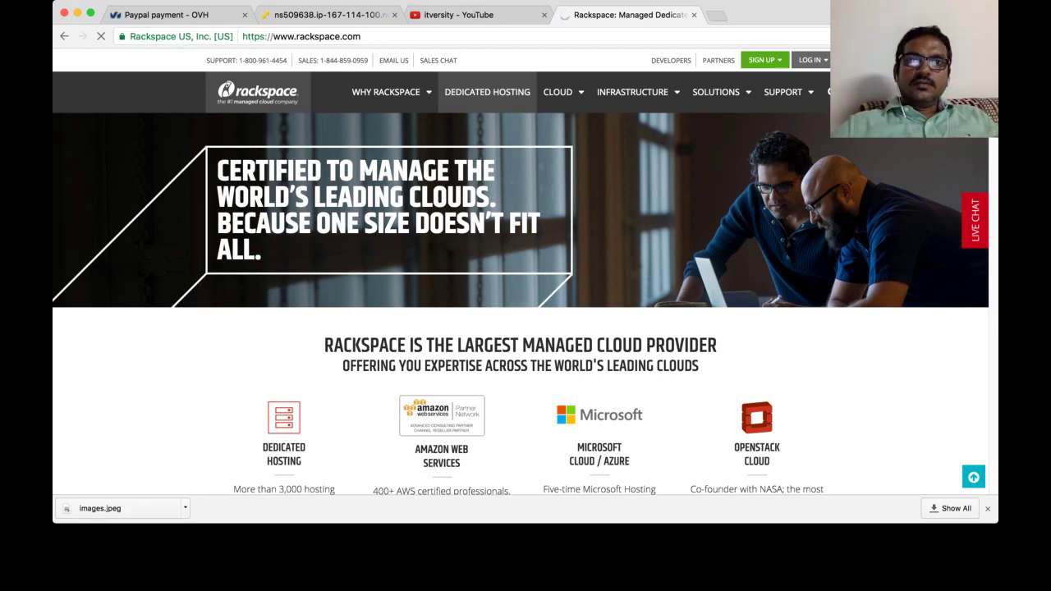
click(487, 92)
scroll(521, 304, down, 10)
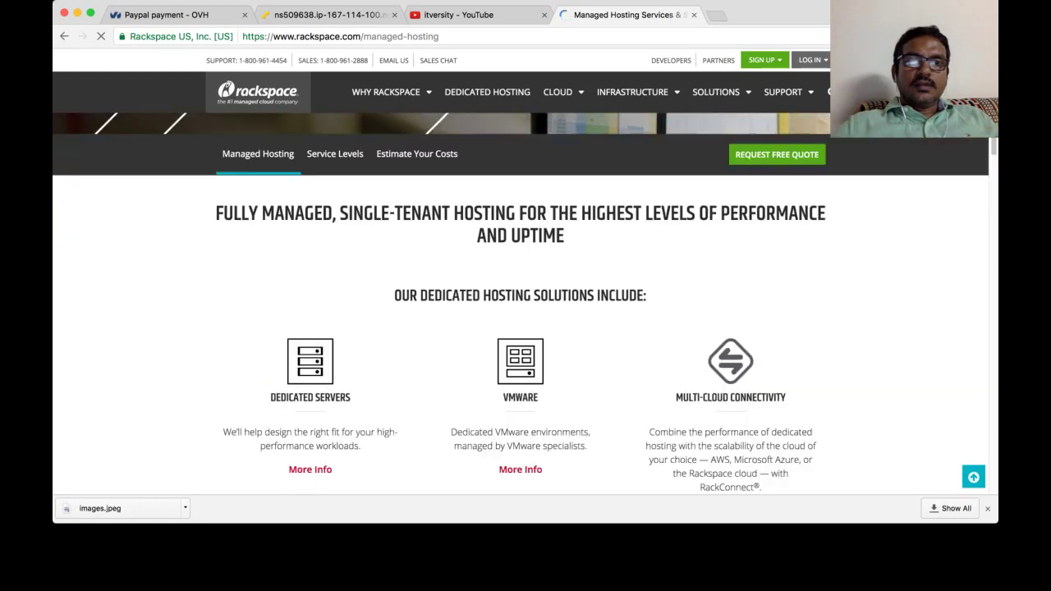
scroll(522, 304, down, 10)
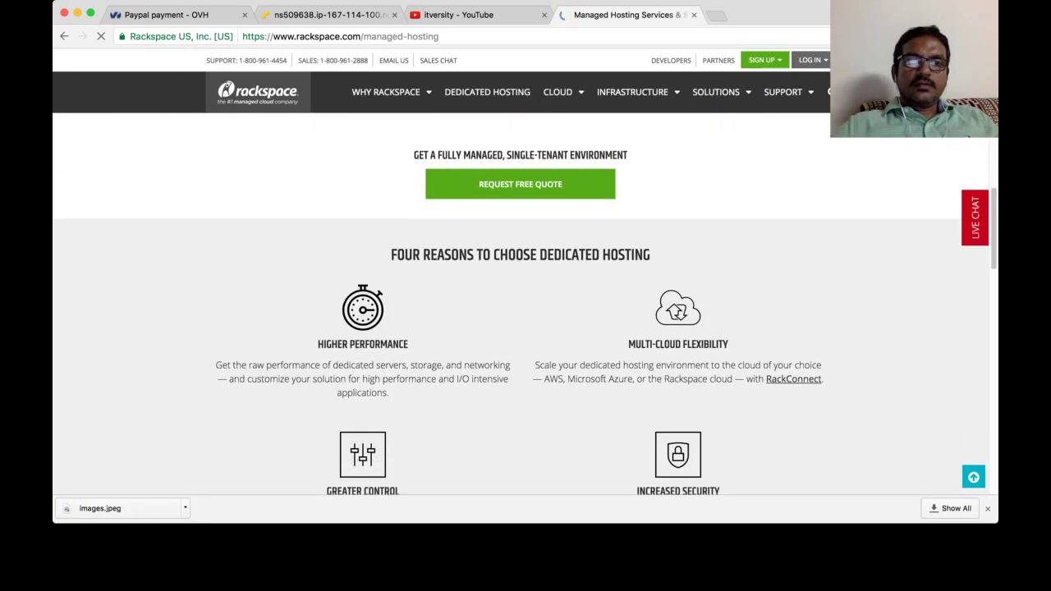
scroll(521, 303, down, 5)
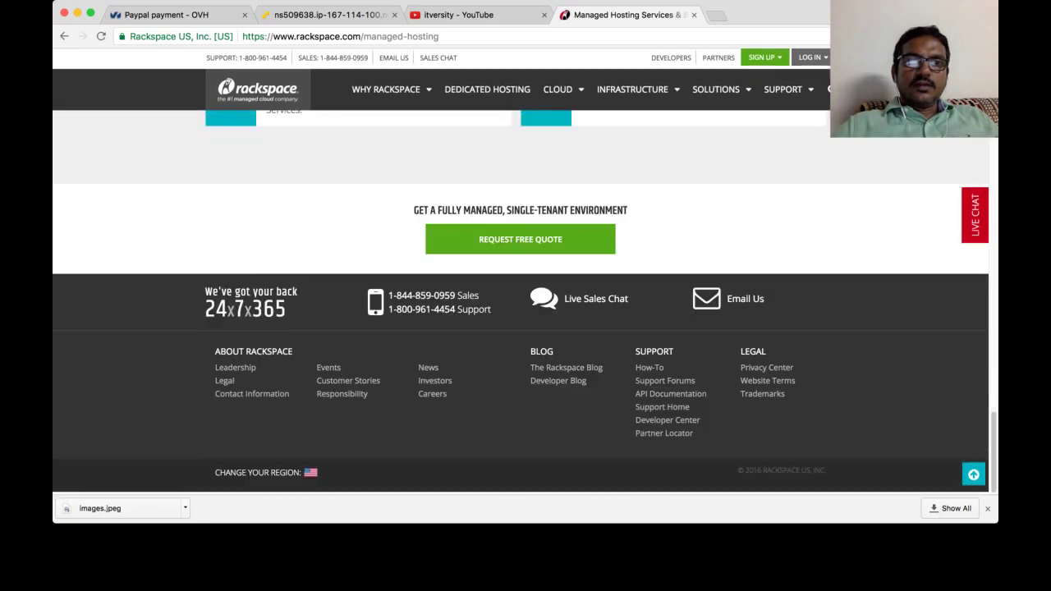
scroll(521, 304, up, 8)
scroll(522, 304, up, 15)
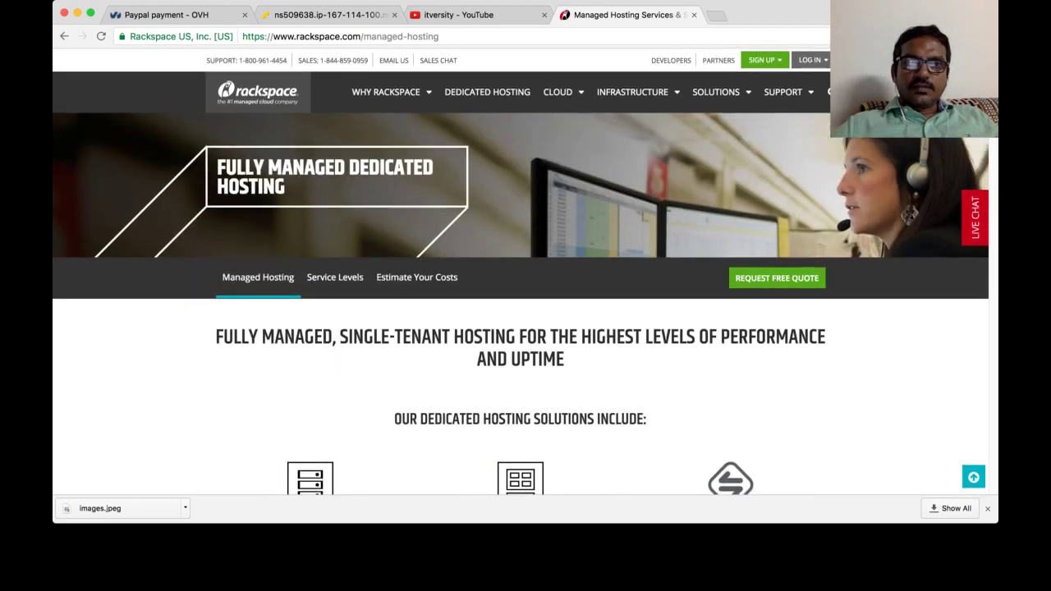
Open Rackspace's Total Cost of Ownership calculator for dedicated hosting and look over its questionnaire
click(417, 277)
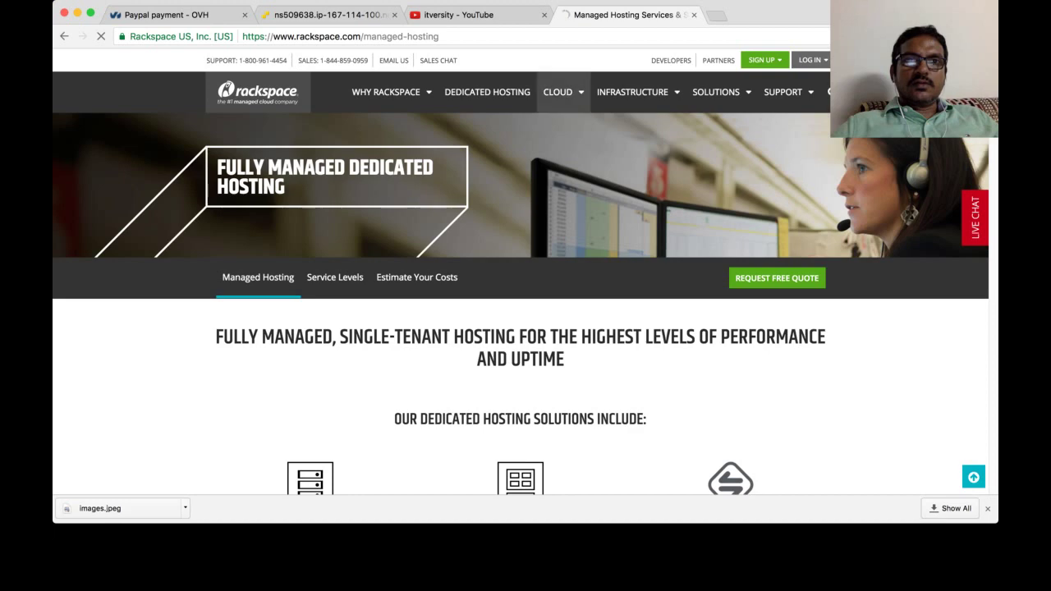
key(super+l)
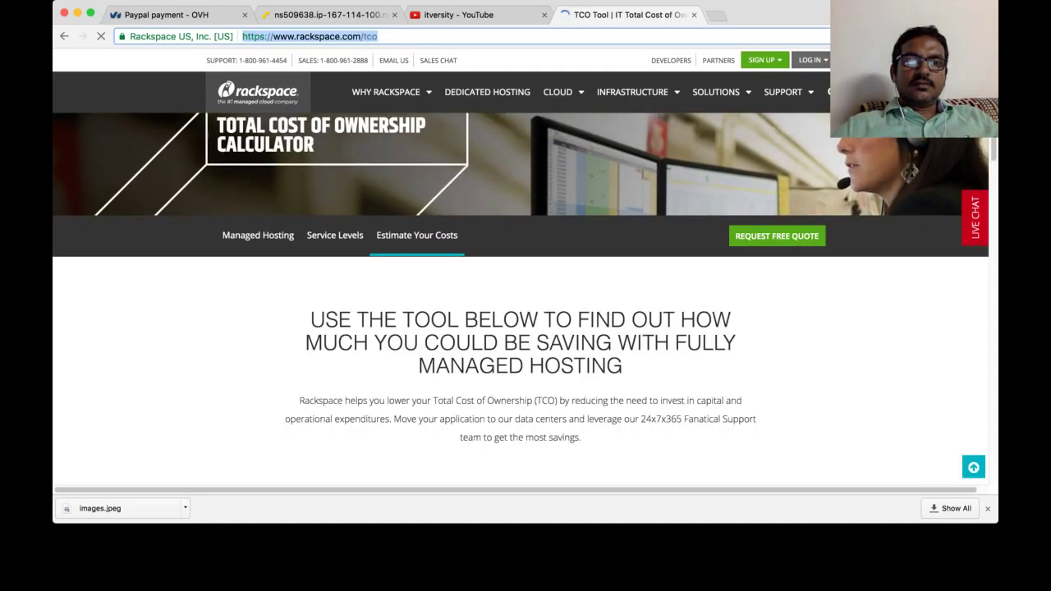
scroll(526, 296, down, 15)
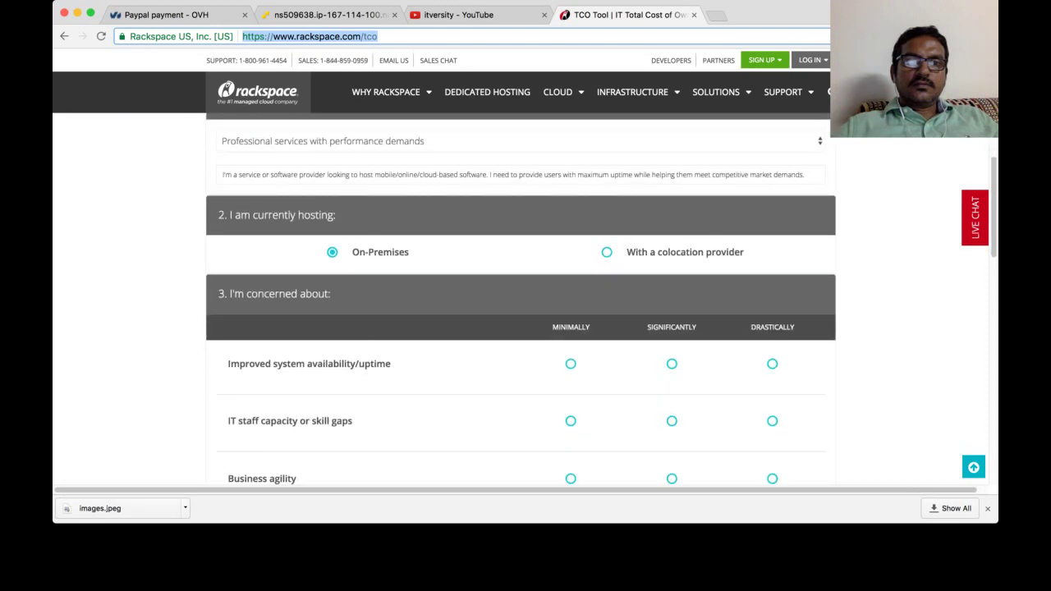
scroll(525, 296, up, 15)
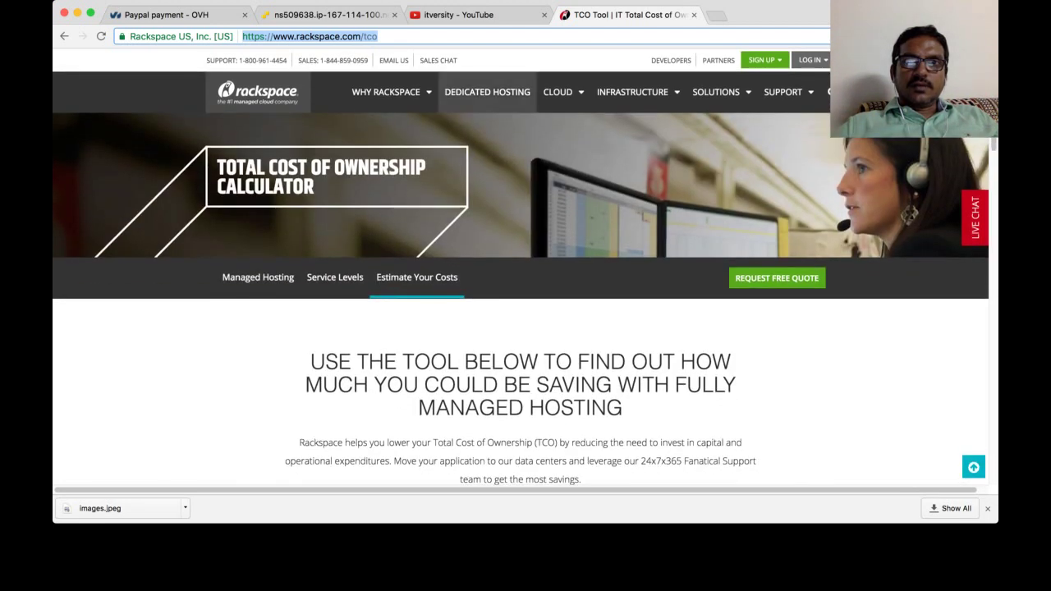
Open Rackspace's Dedicated Servers page from its compute infrastructure offerings
click(632, 92)
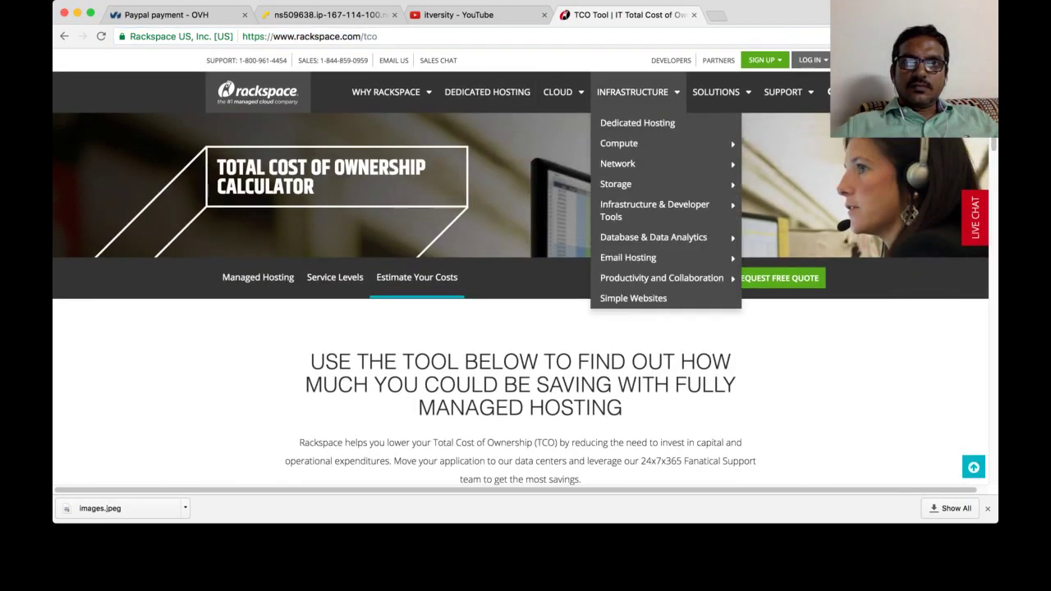
mouse_move(649, 143)
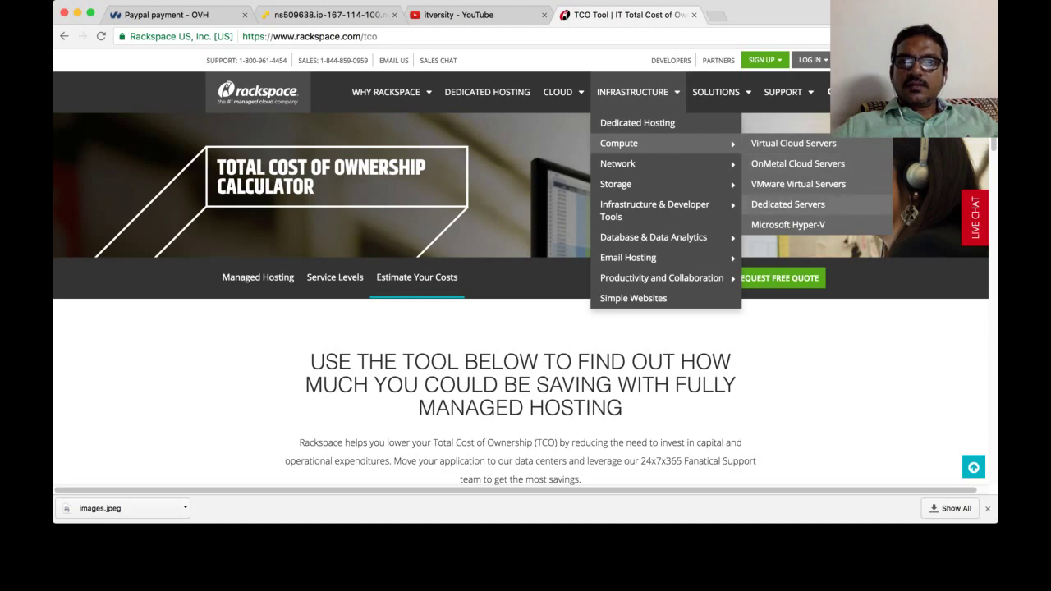
click(788, 205)
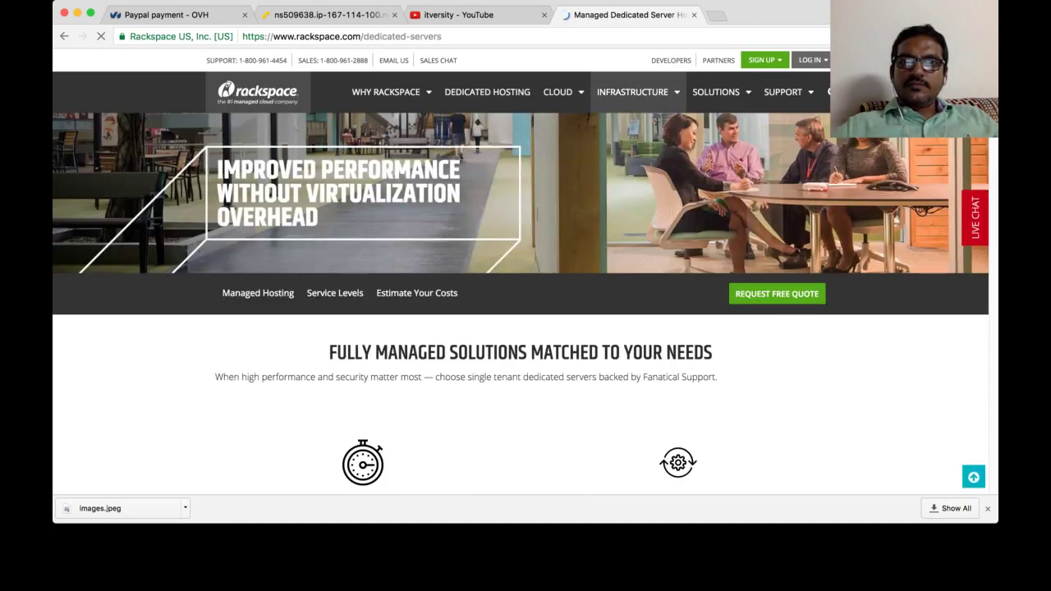
Compare the starting prices and hardware specifications of Rackspace's single, dual and quad processor dedicated servers
mouse_move(636, 92)
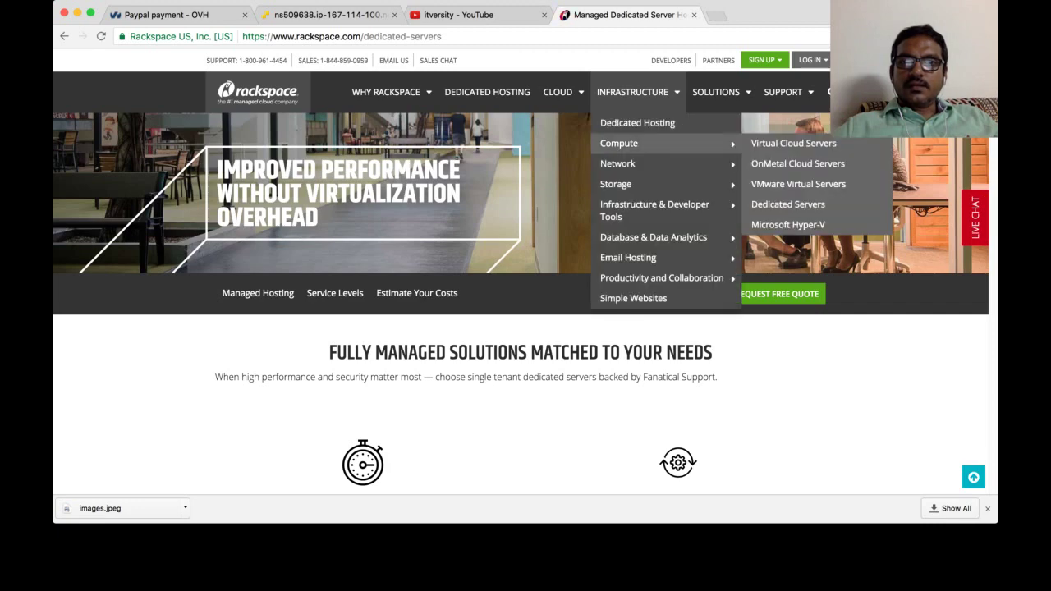
scroll(526, 304, down, 10)
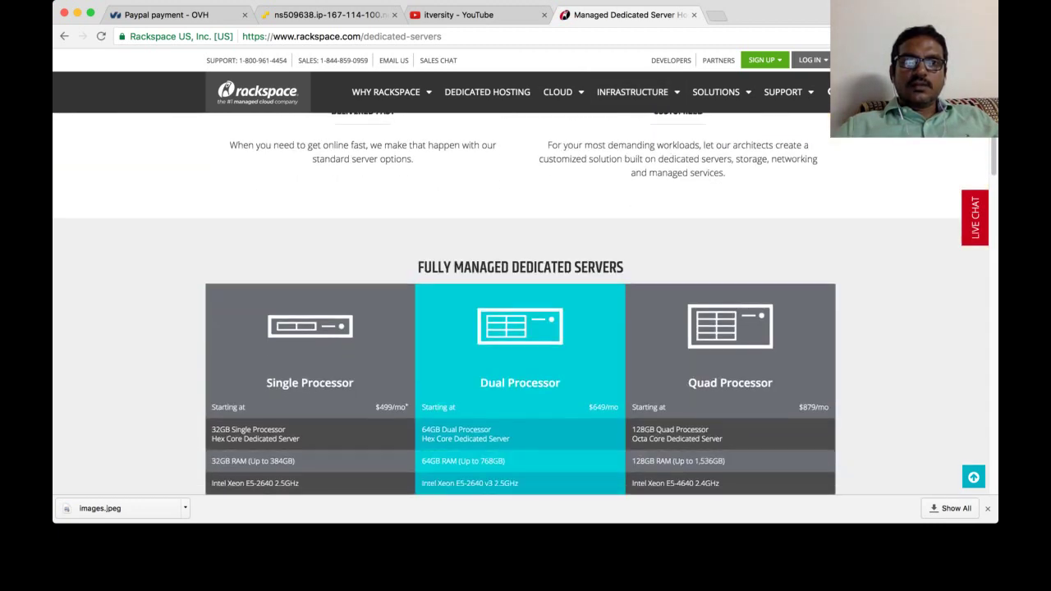
scroll(525, 303, up, 3)
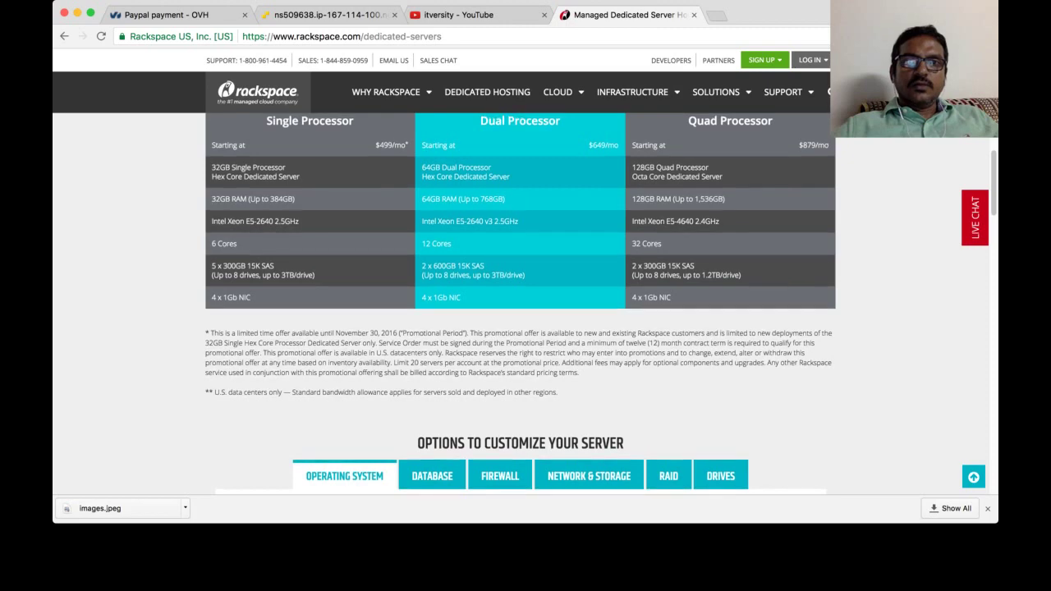
scroll(525, 303, up, 2)
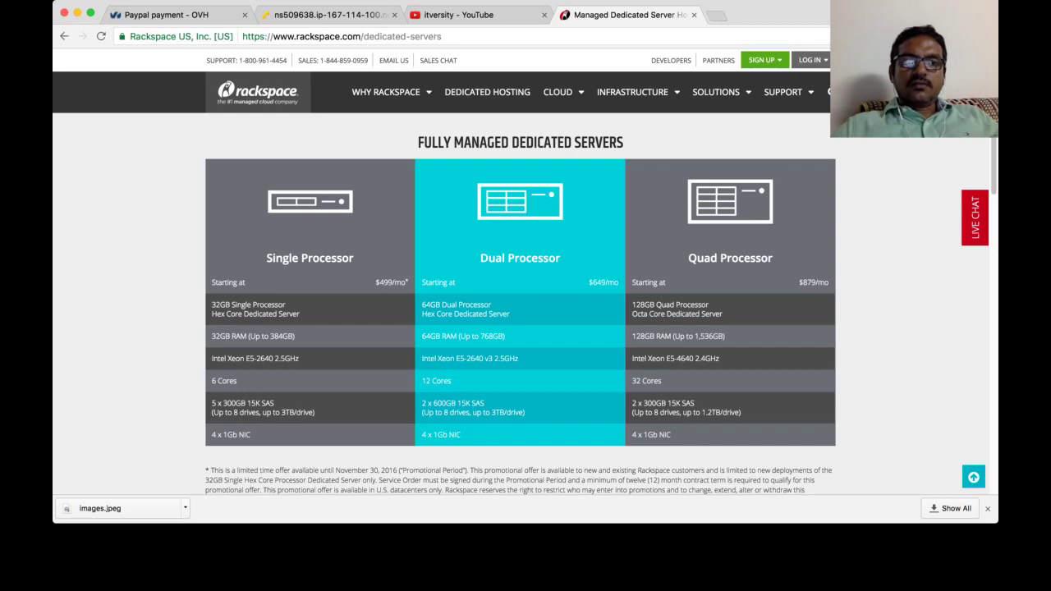
scroll(526, 304, down, 3)
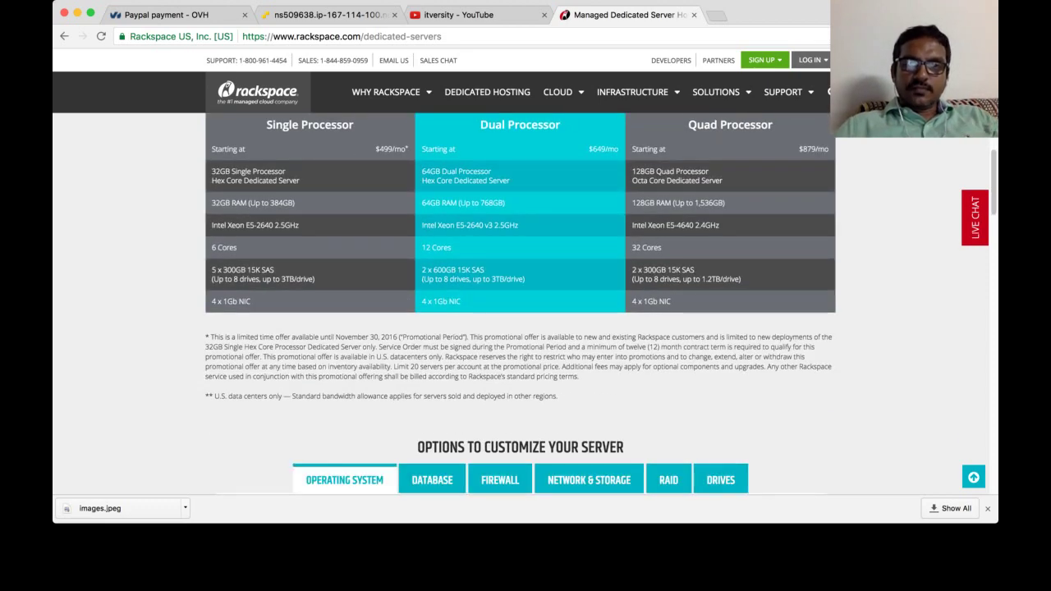
key(super+equal)
key(super+equal)
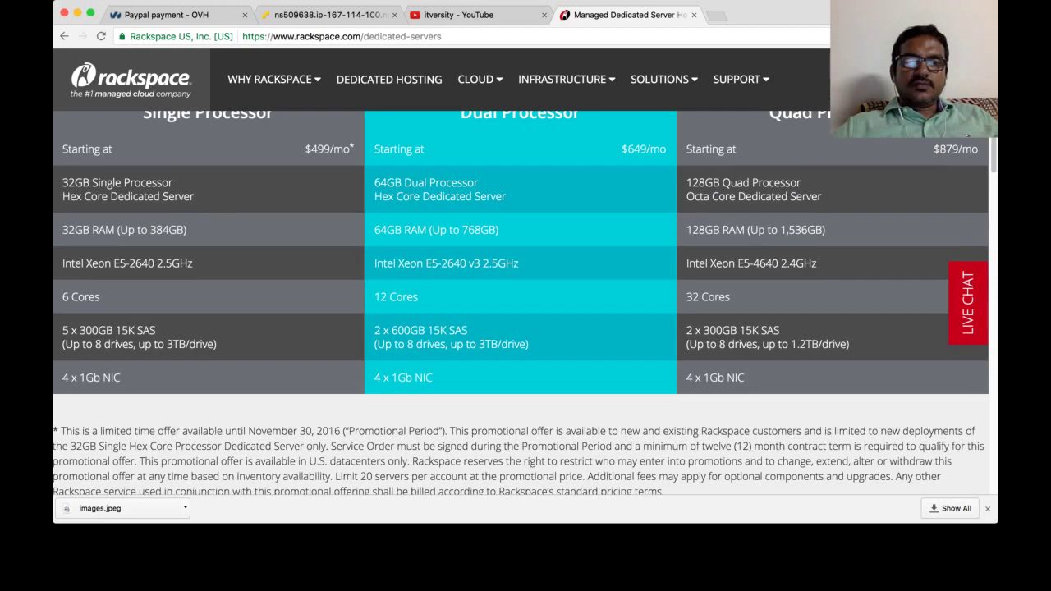
Read the promotional offer terms below the server comparison and look at the options for customizing a server
scroll(526, 304, down, 5)
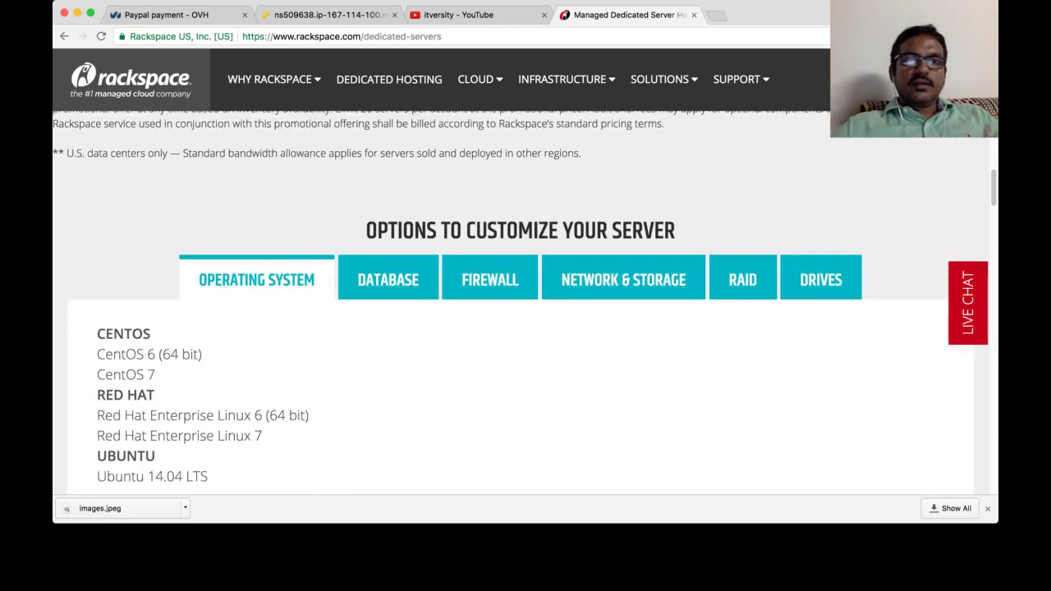
scroll(525, 304, up, 3)
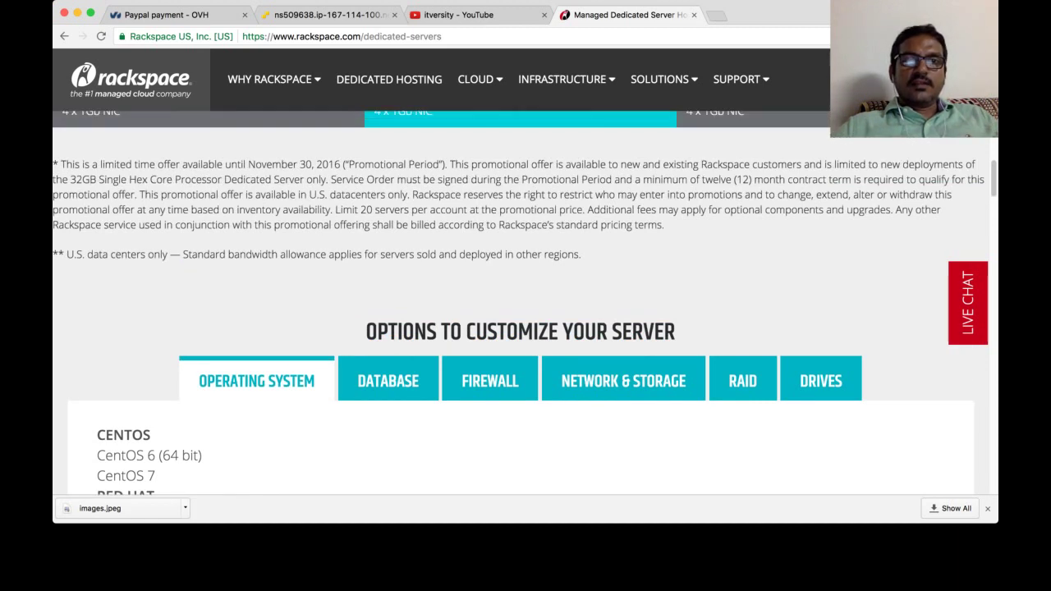
scroll(525, 304, up, 2)
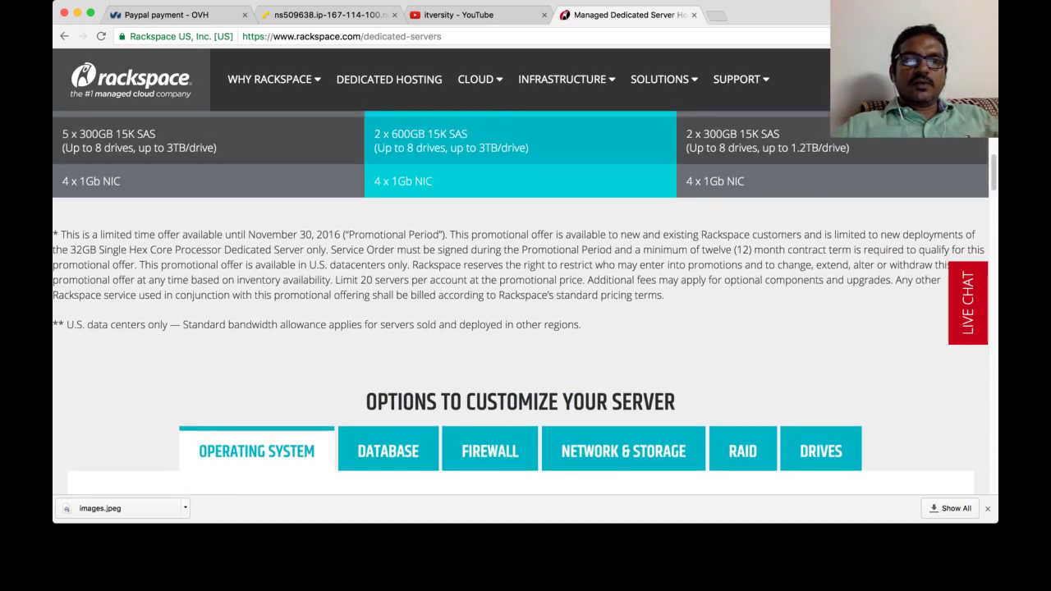
scroll(525, 304, up, 1)
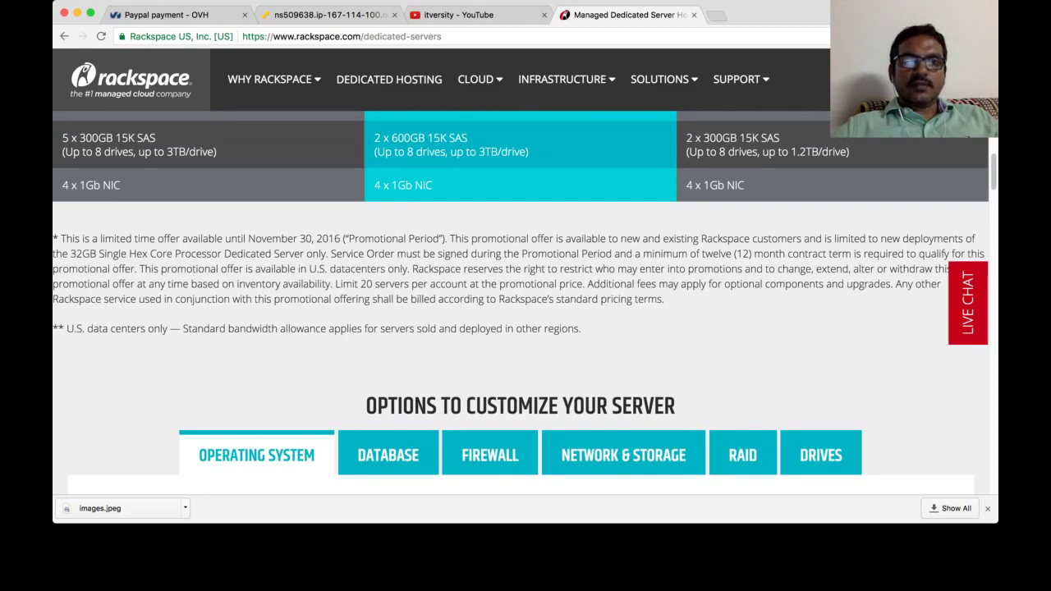
scroll(526, 304, up, 5)
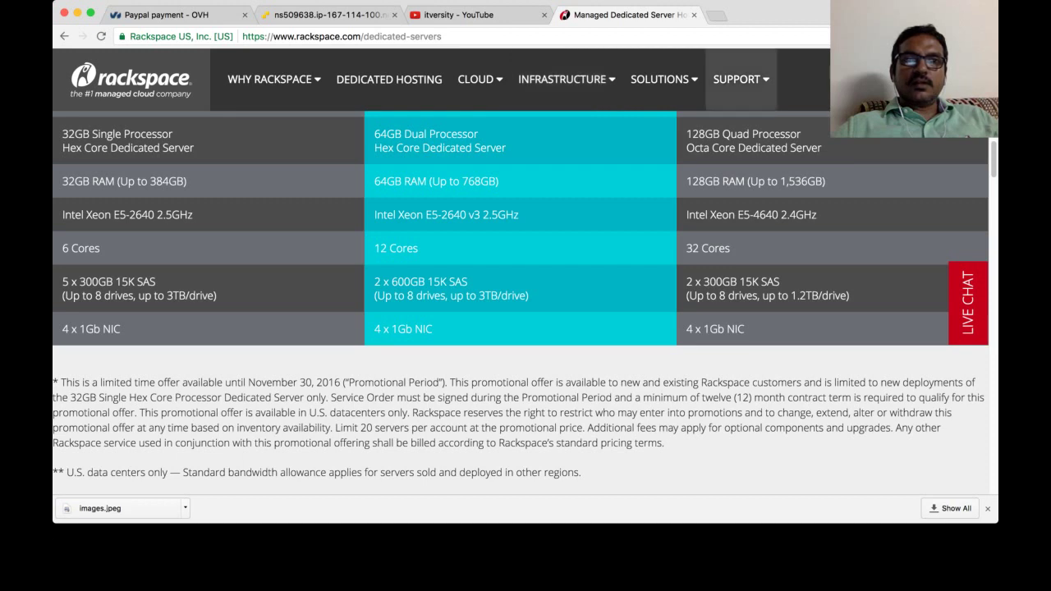
Search Google for "ctrl s" in a new tab and open the CtrlS datacenter website
click(716, 14)
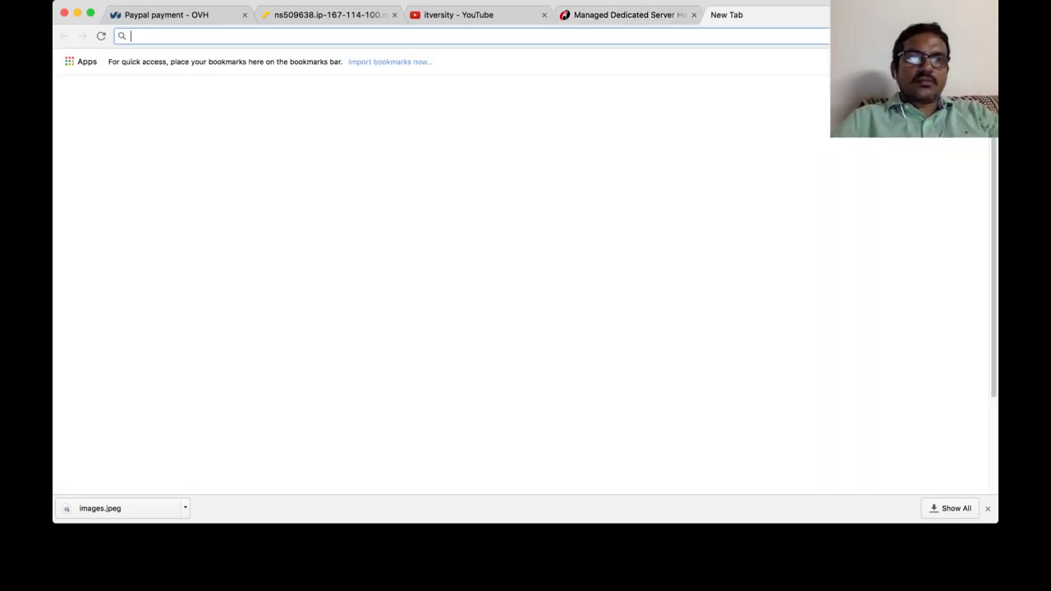
text(ctrl)
text( c)
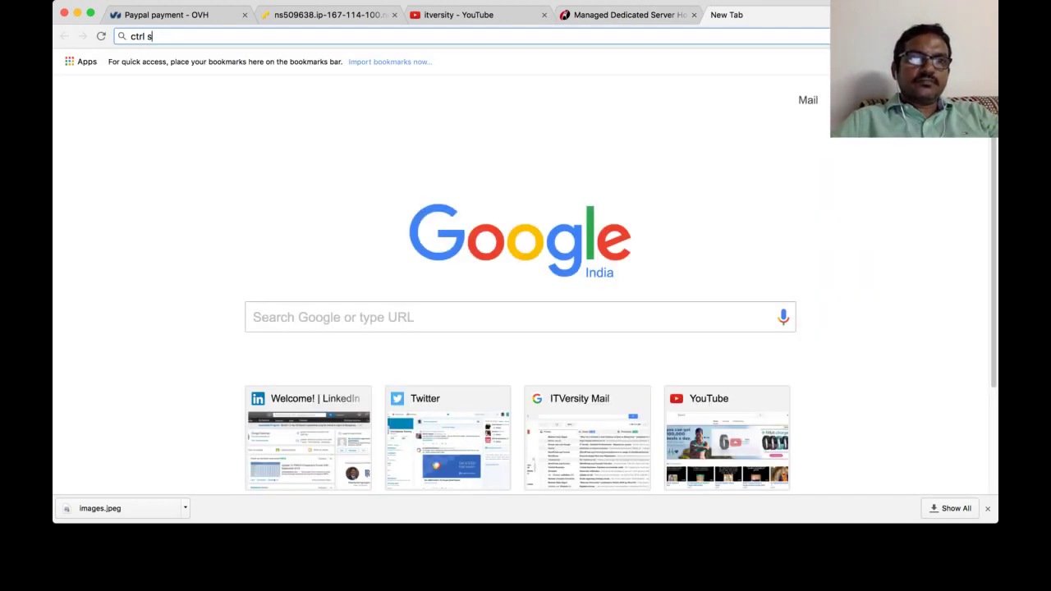
key(Return)
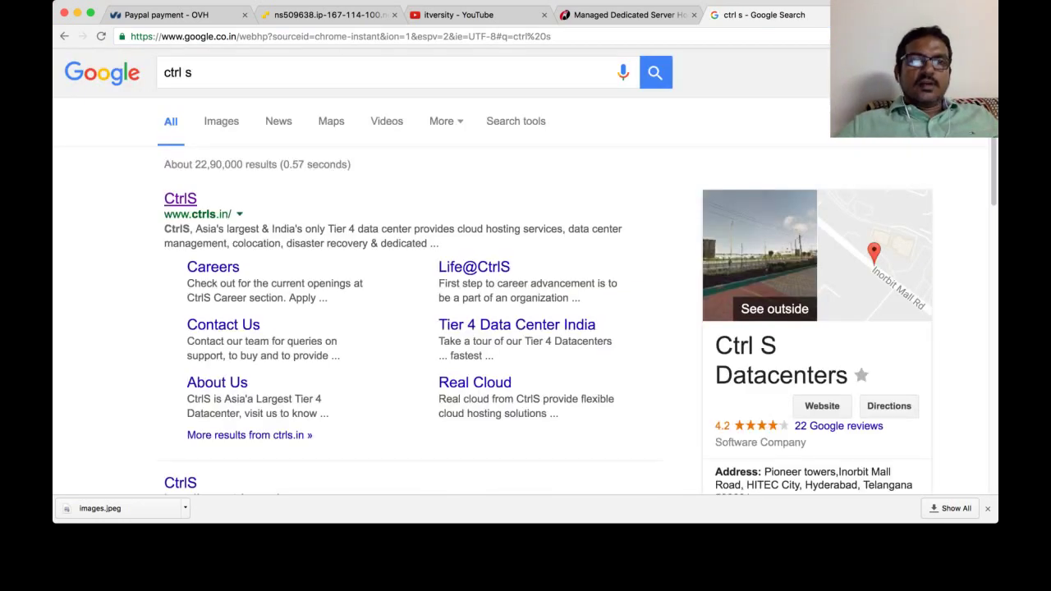
click(180, 198)
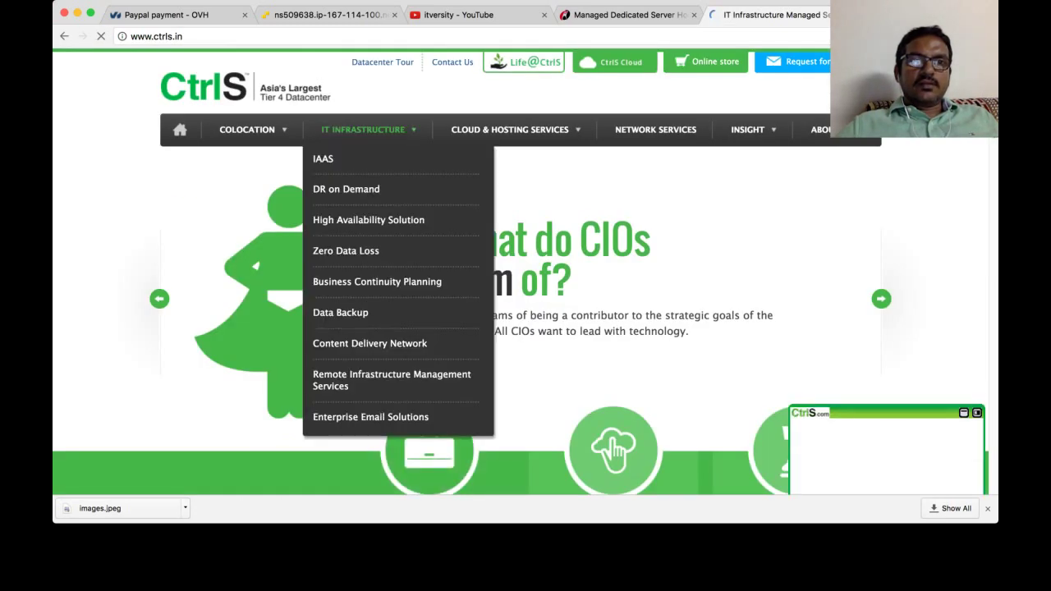
Open the Dedicated Hosting page from CtrlS's cloud and hosting services
mouse_move(509, 129)
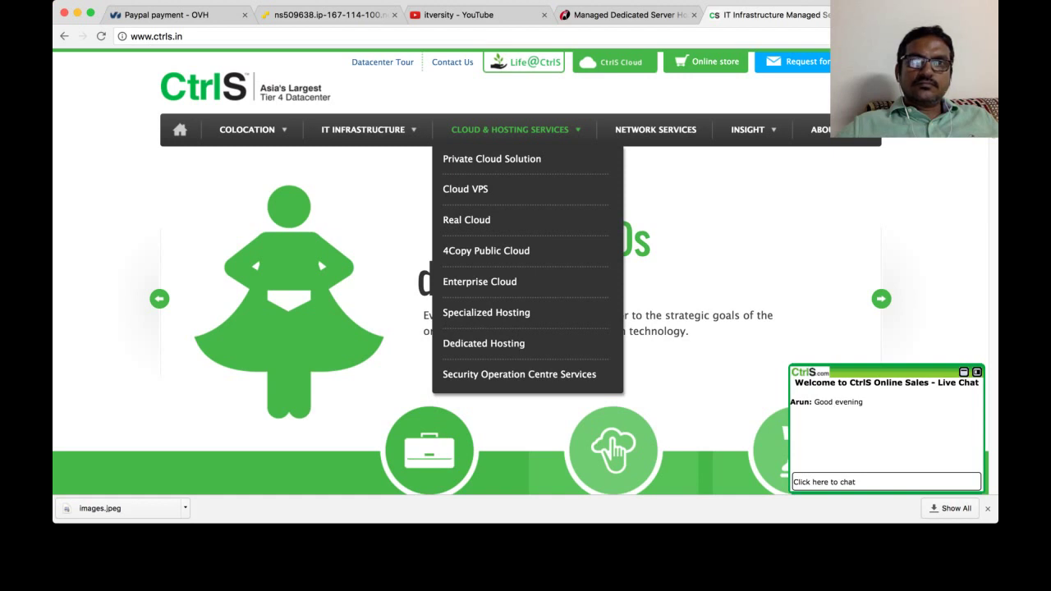
mouse_move(246, 129)
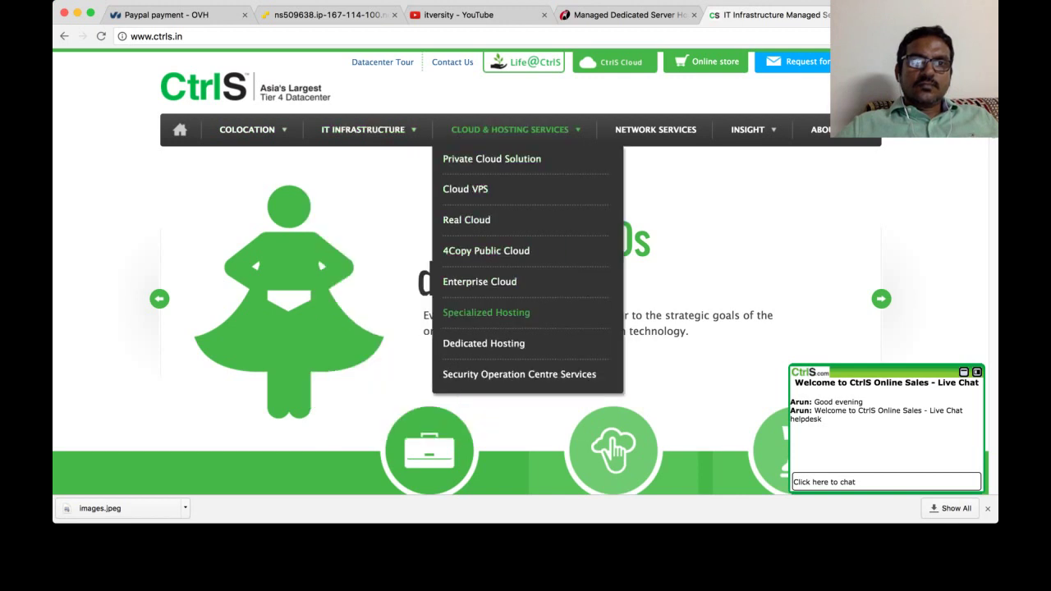
click(483, 343)
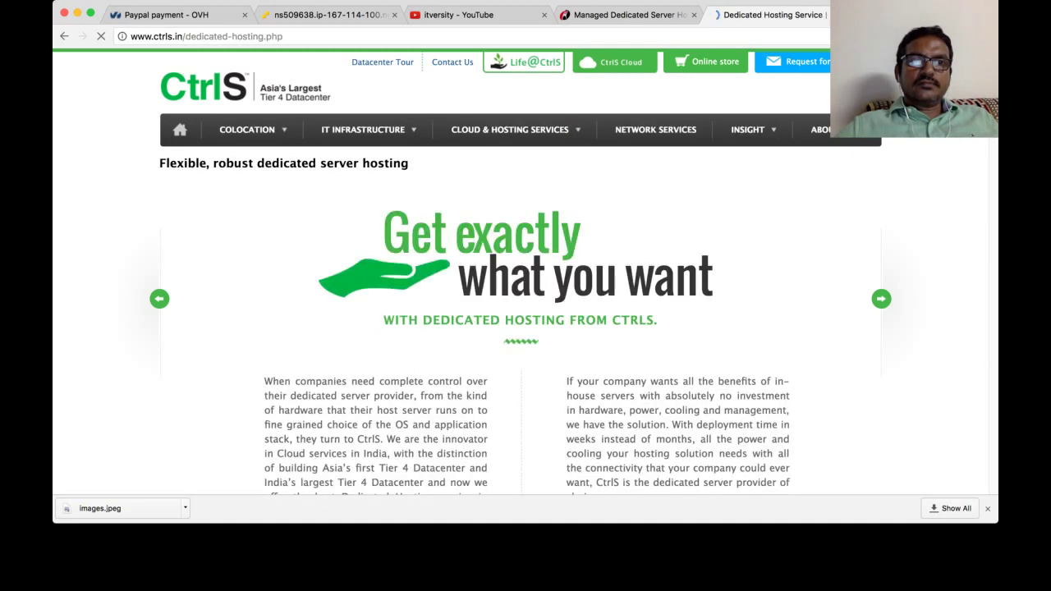
Look through the CtrlS dedicated hosting page for server configurations and pricing
scroll(526, 271, down, 3)
scroll(525, 271, down, 15)
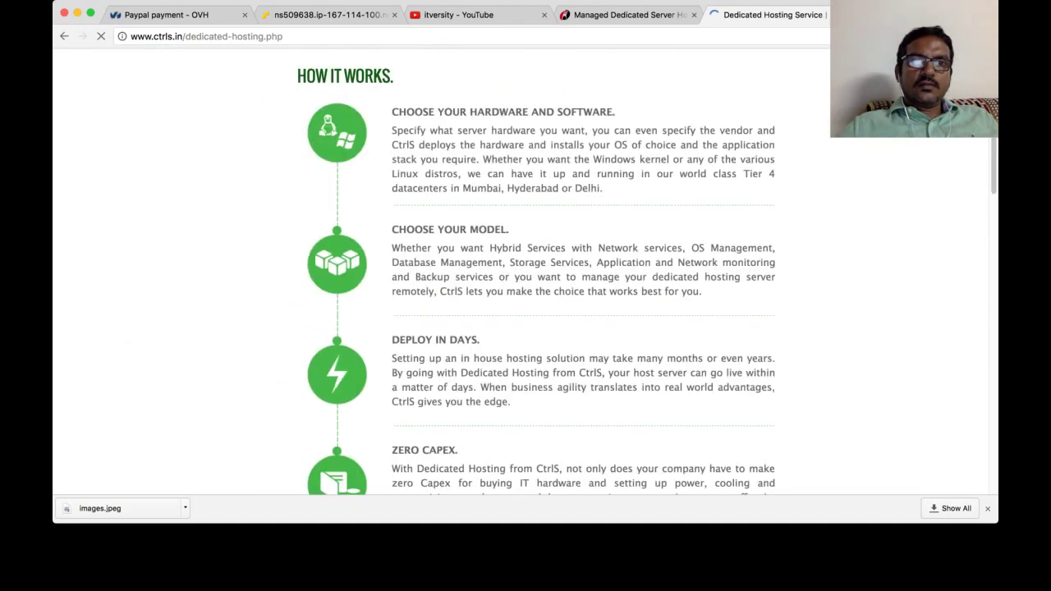
scroll(526, 271, up, 1)
scroll(526, 271, down, 10)
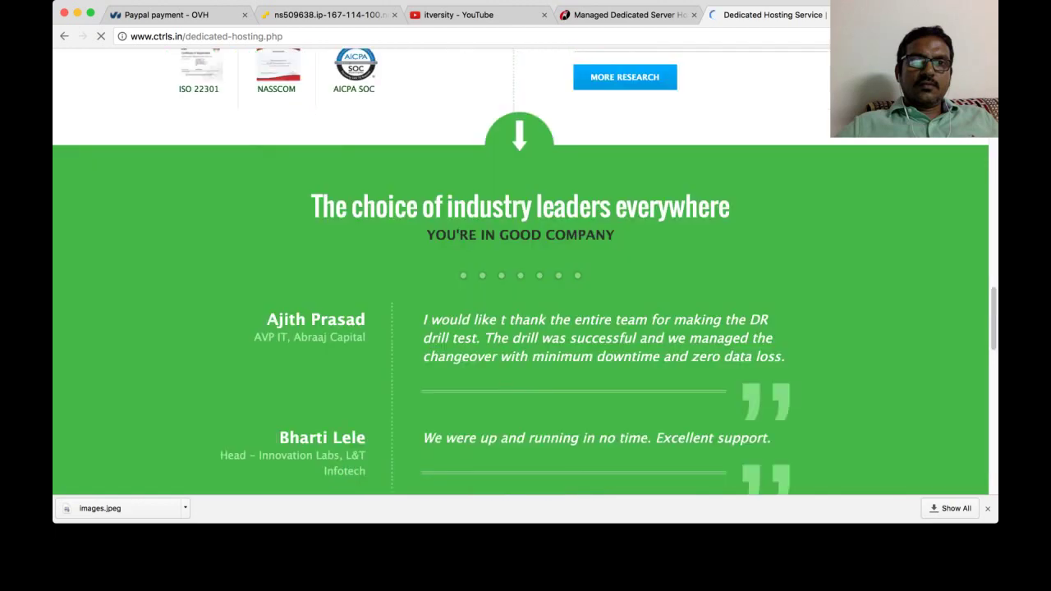
scroll(525, 271, up, 5)
scroll(525, 271, up, 10)
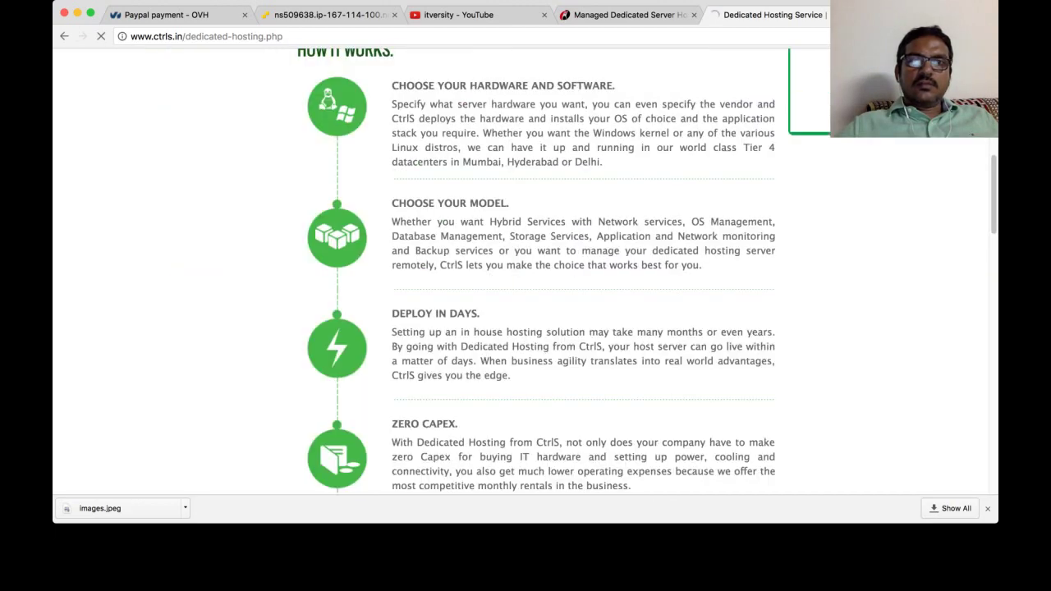
key(super+r)
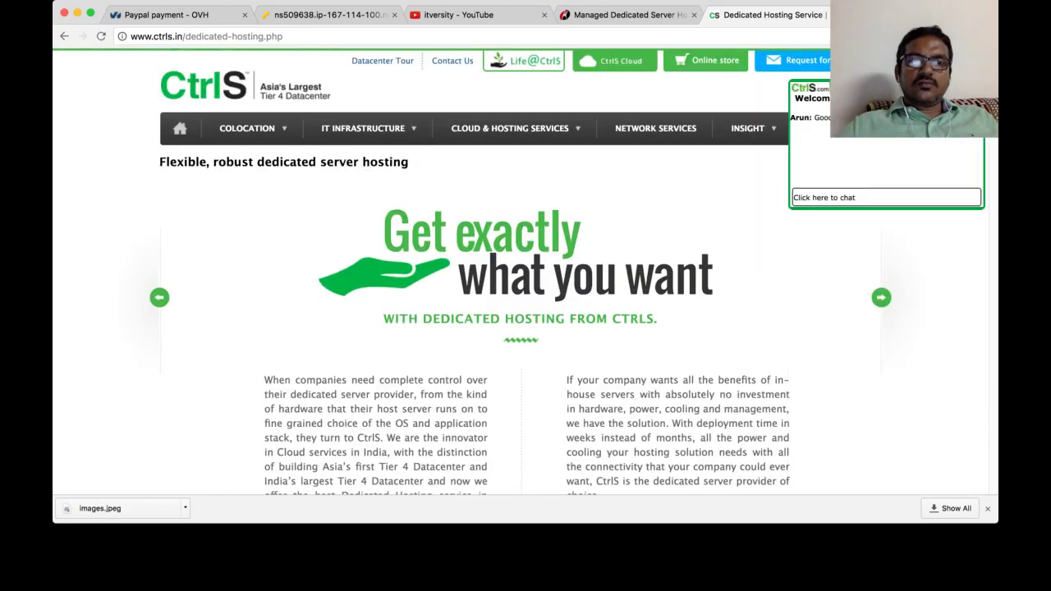
scroll(526, 271, down, 10)
scroll(525, 271, down, 10)
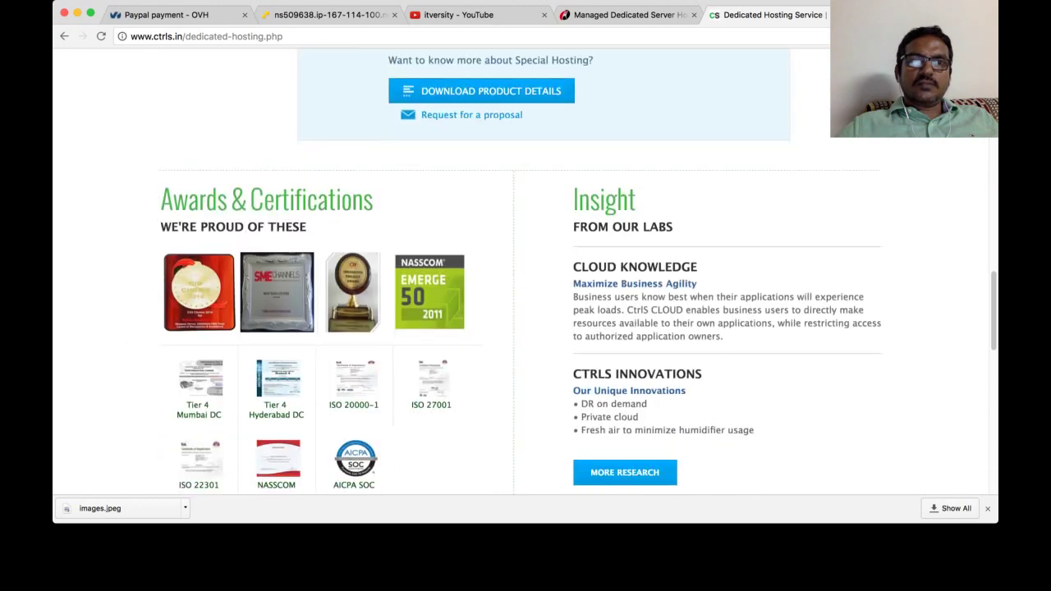
scroll(525, 271, down, 10)
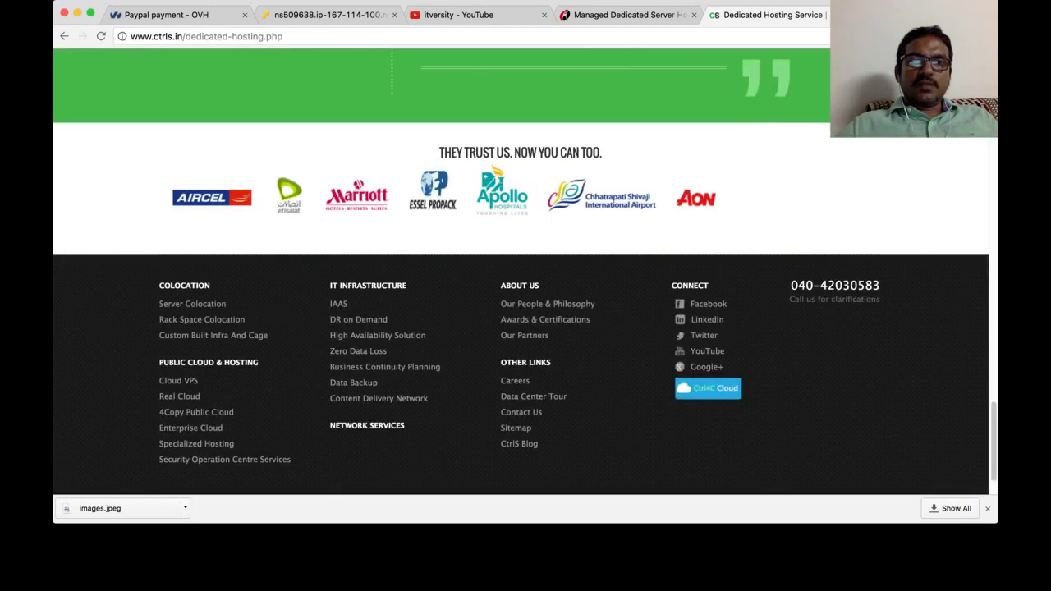
scroll(526, 271, up, 10)
scroll(526, 271, up, 2)
scroll(526, 271, down, 5)
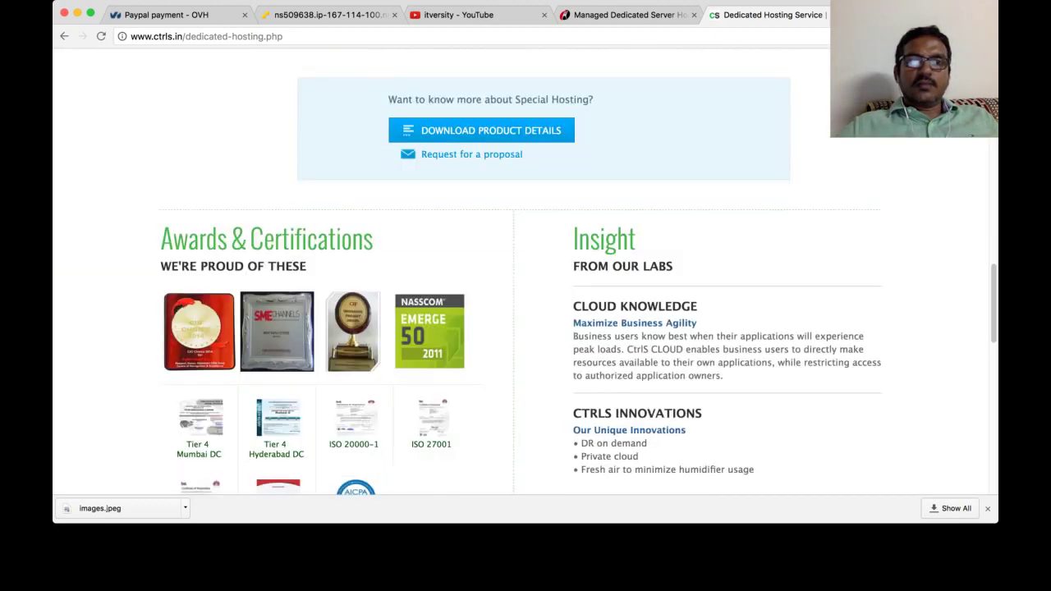
scroll(525, 271, up, 3)
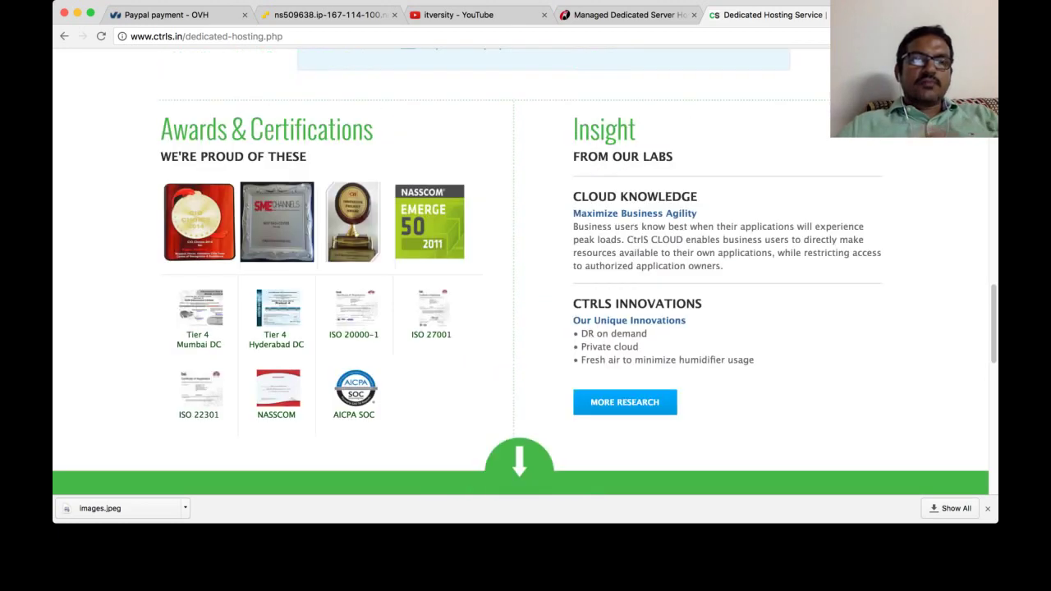
Return to the OVH payment confirmation page and bring up OVH's dedicated product offerings
key(super+1)
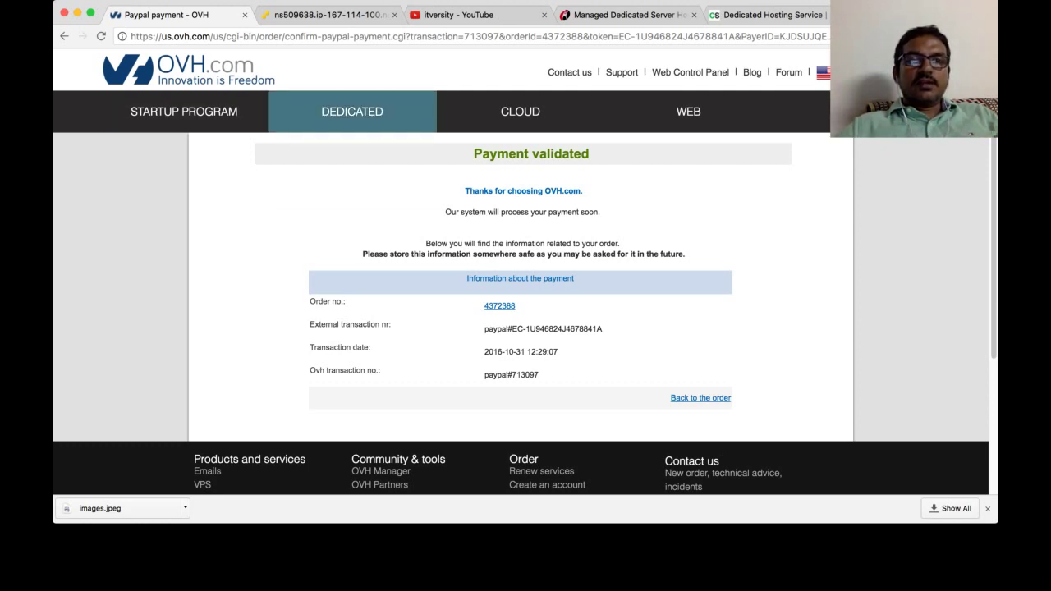
mouse_move(352, 111)
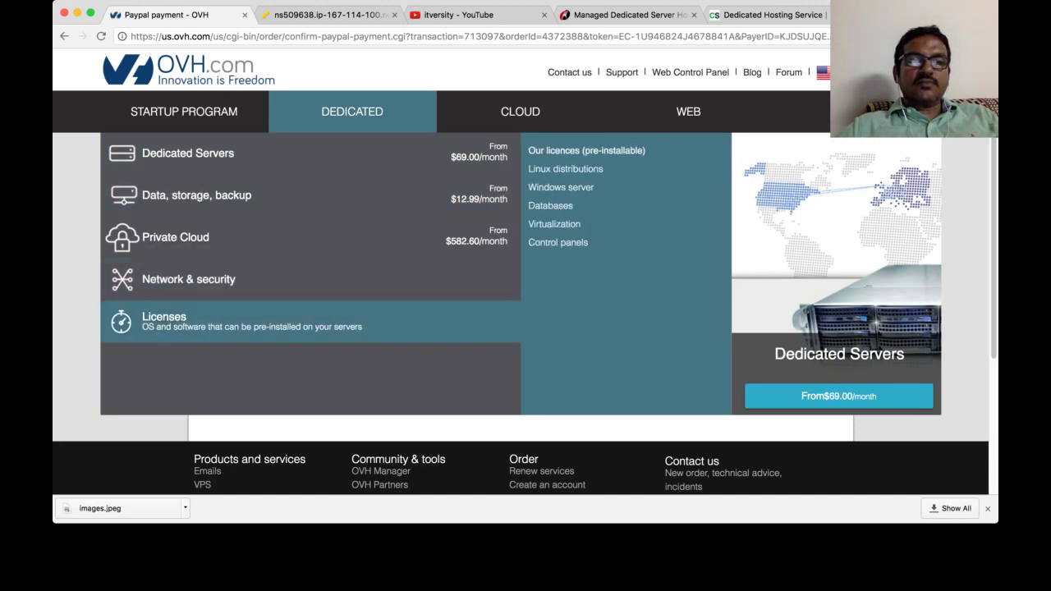